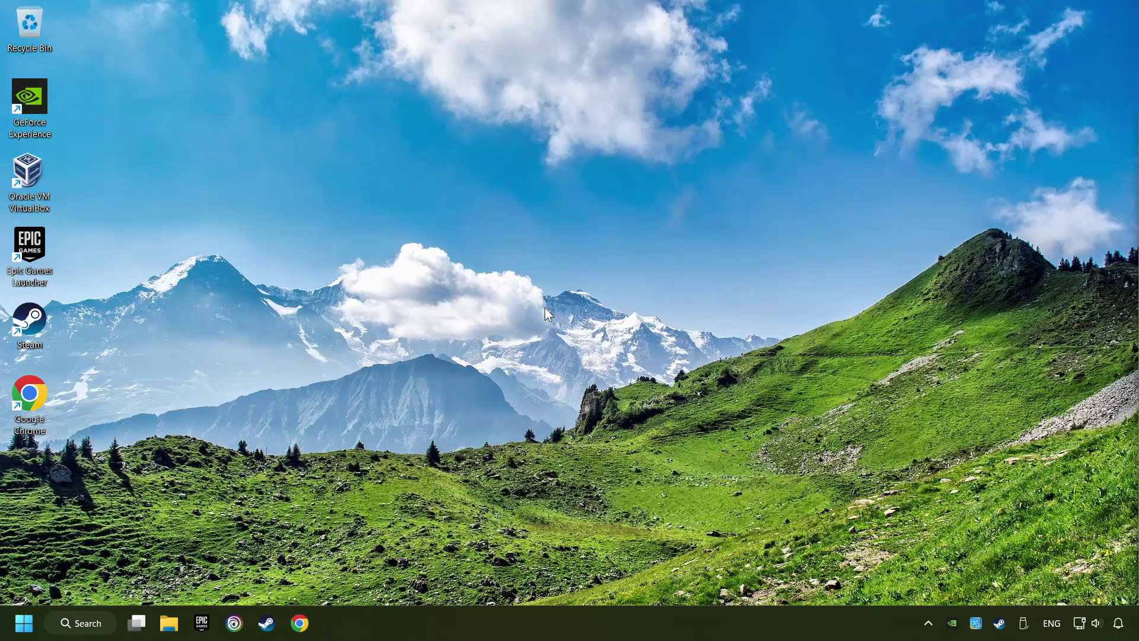
Search Windows for 'edit power plan'
{"action": "left_click", "coordinate": [95, 624]}
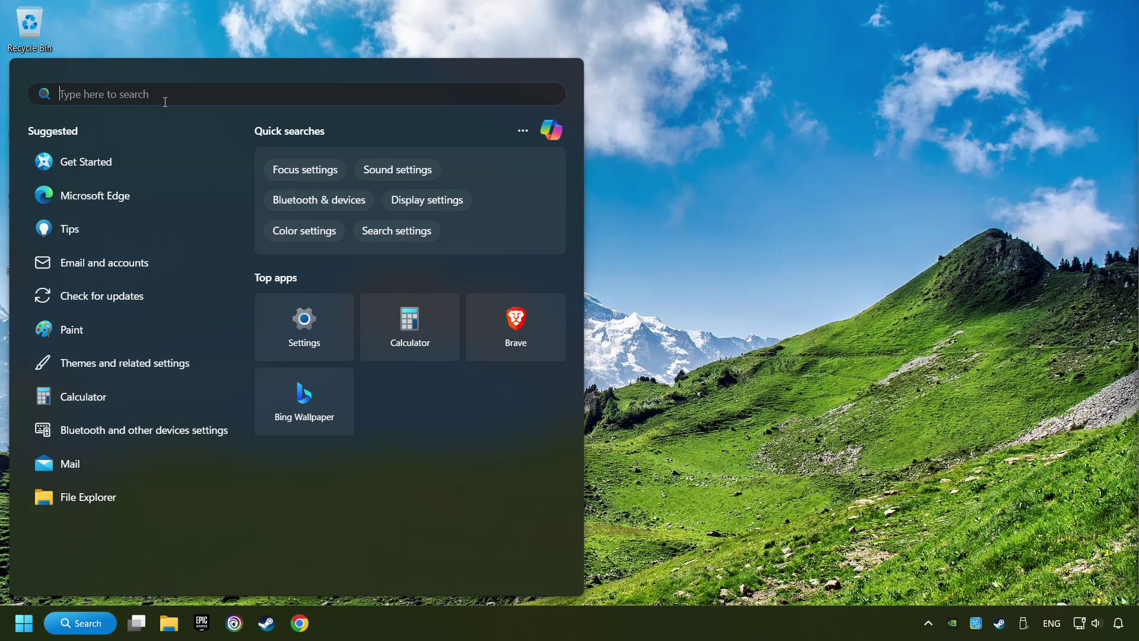
{"action": "type", "text": "edit power plan"}
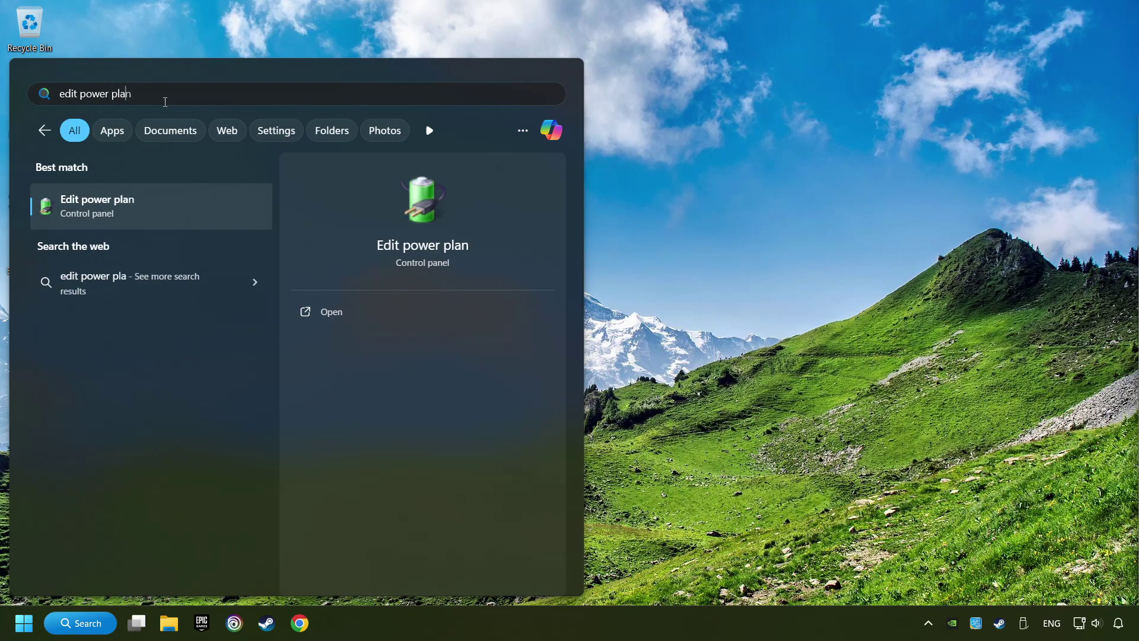
Open the Edit power plan item, then go up to the Power Options plan list
{"action": "left_click", "coordinate": [223, 206]}
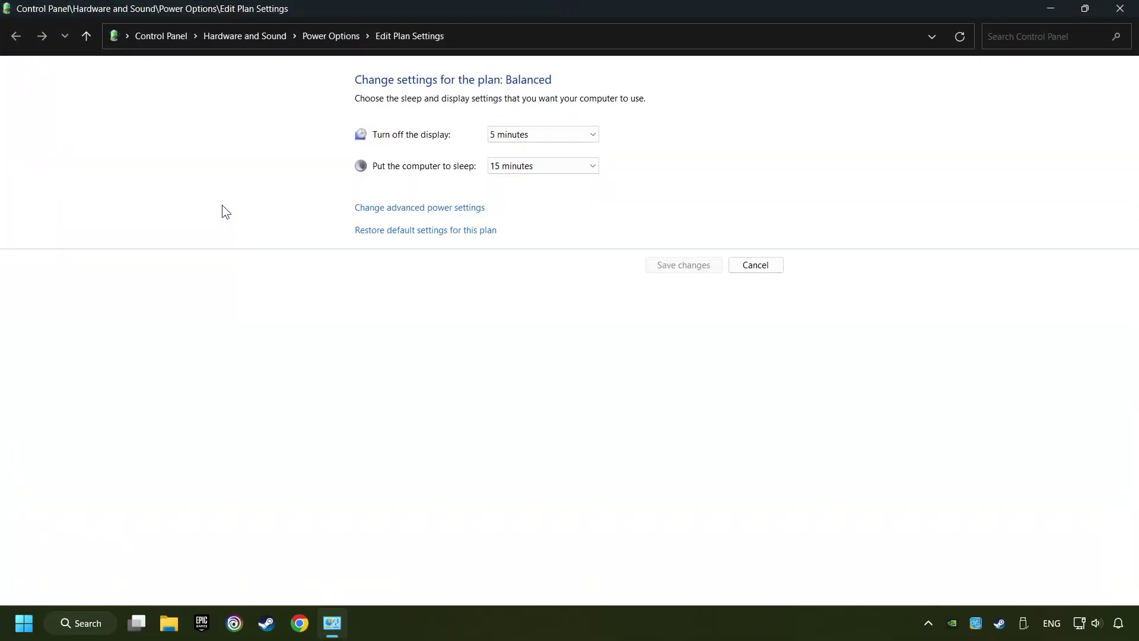
{"action": "left_click", "coordinate": [335, 46]}
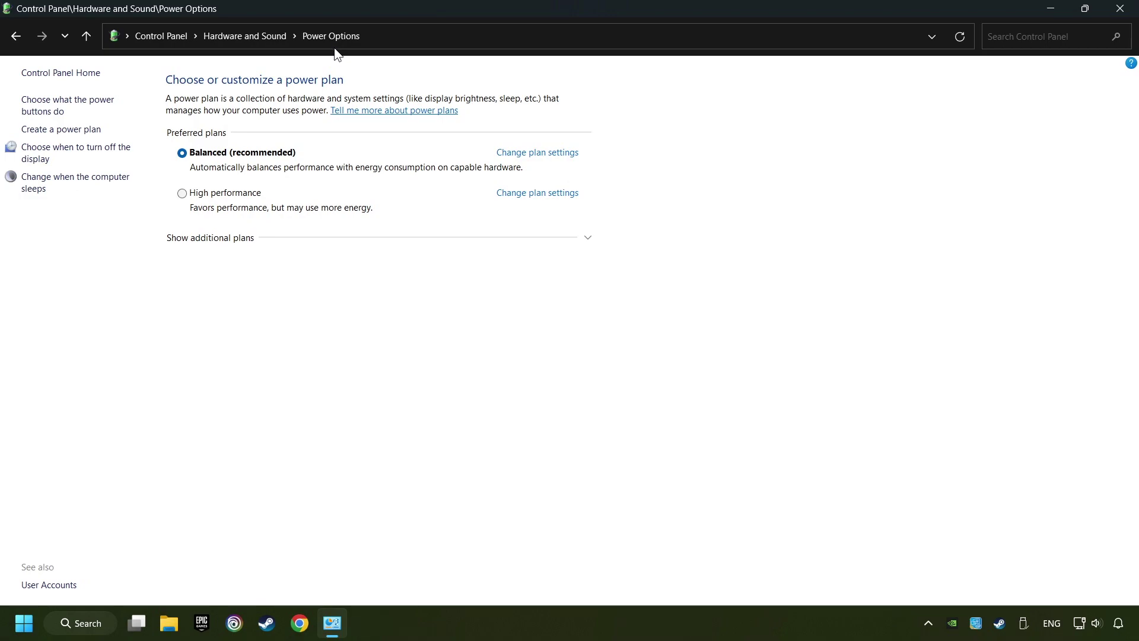
Search for 'cmd' and run Command Prompt as administrator
{"action": "left_click", "coordinate": [101, 628]}
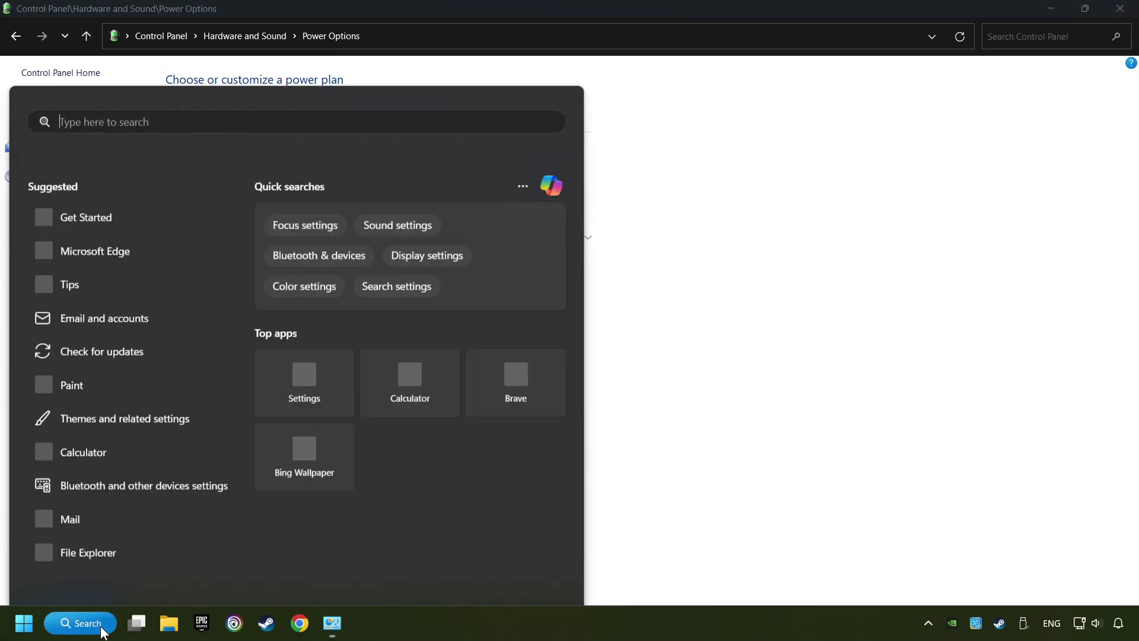
{"action": "type", "text": "cmd"}
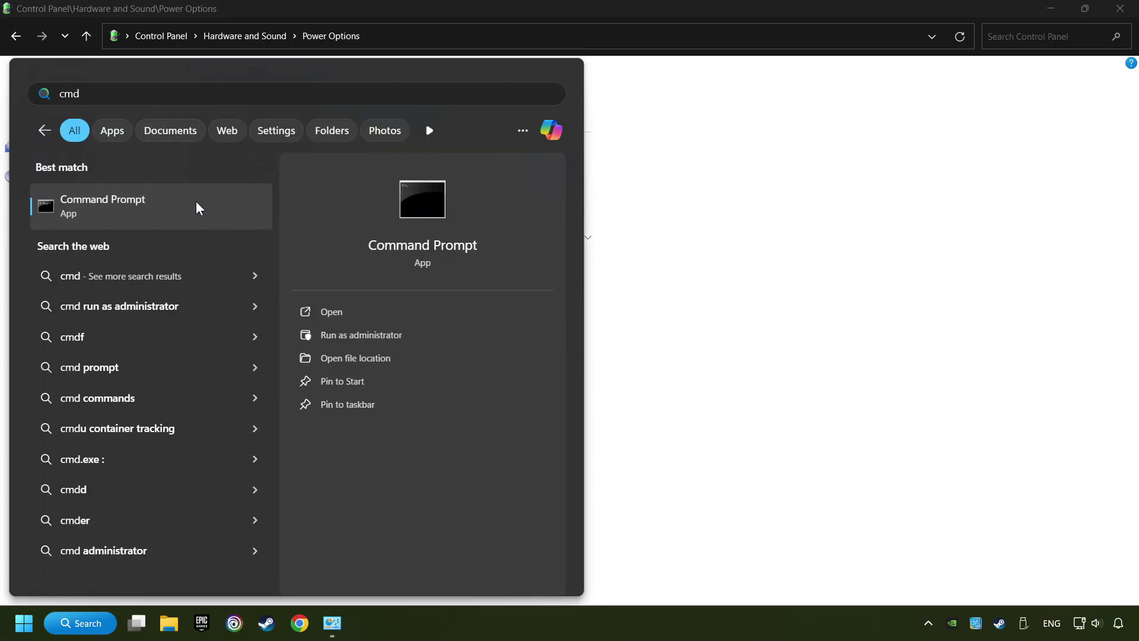
{"action": "right_click", "coordinate": [204, 202]}
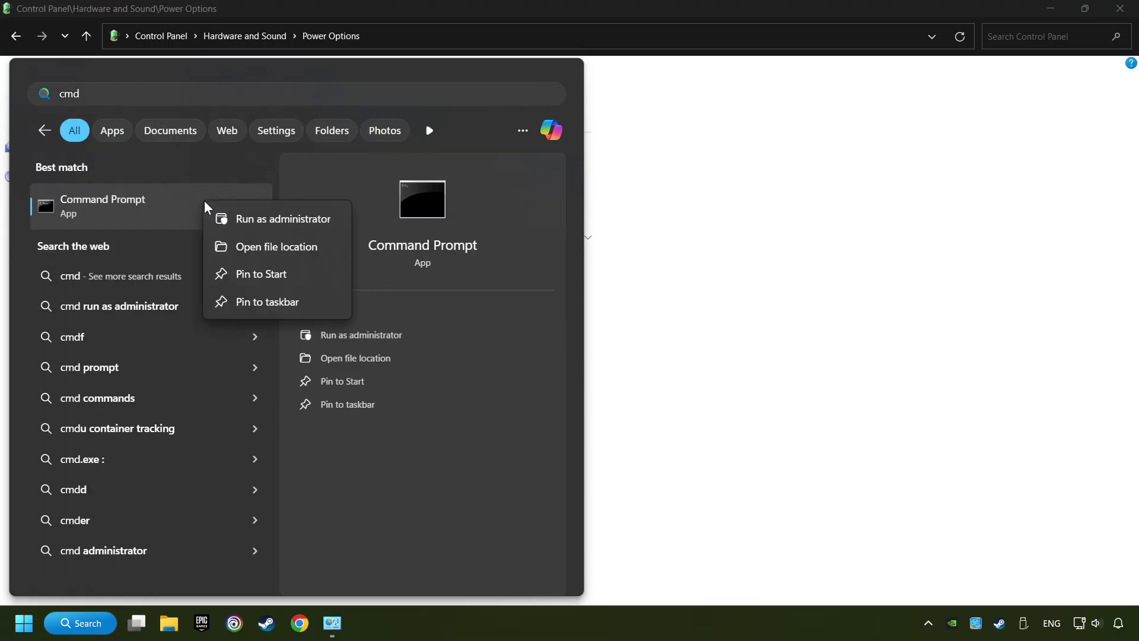
{"action": "left_click", "coordinate": [271, 224]}
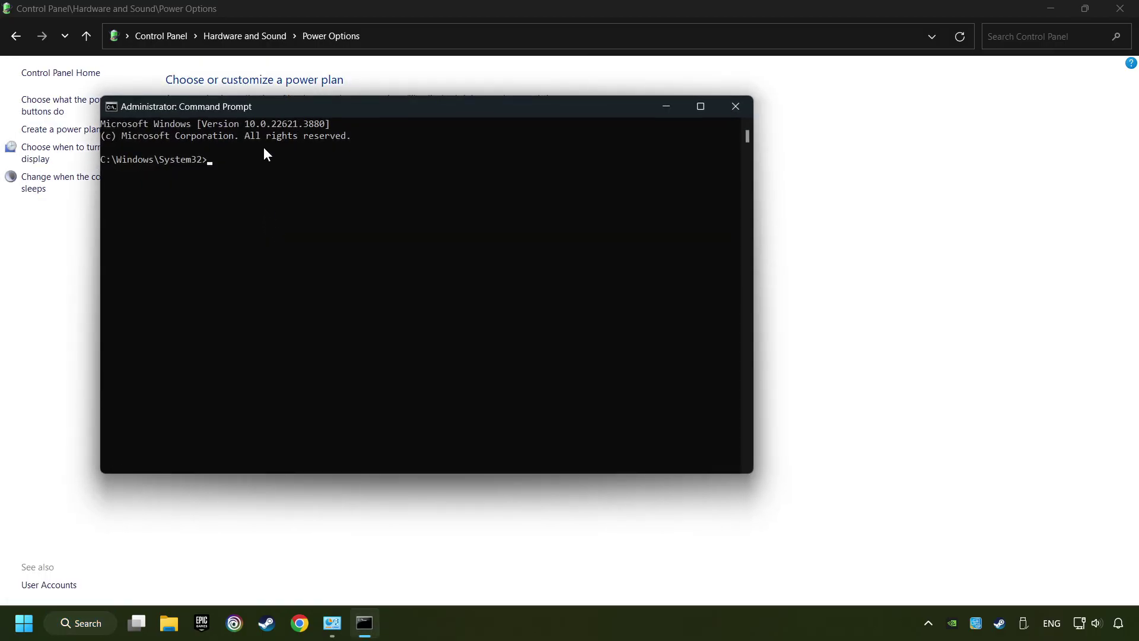
Copy the powercfg -duplicatescheme command line from the note, then close the note
{"action": "left_click_drag", "start_coordinate": [274, 108], "coordinate": [196, 207]}
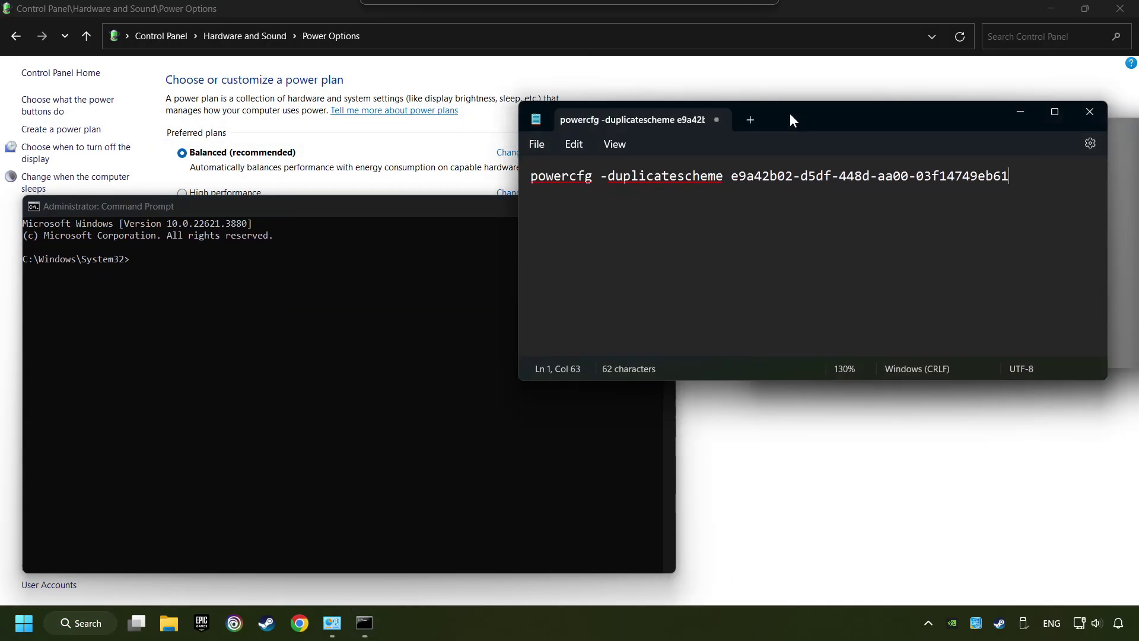
{"action": "left_click_drag", "start_coordinate": [789, 113], "coordinate": [816, 30]}
{"action": "left_click_drag", "start_coordinate": [1065, 109], "coordinate": [555, 93]}
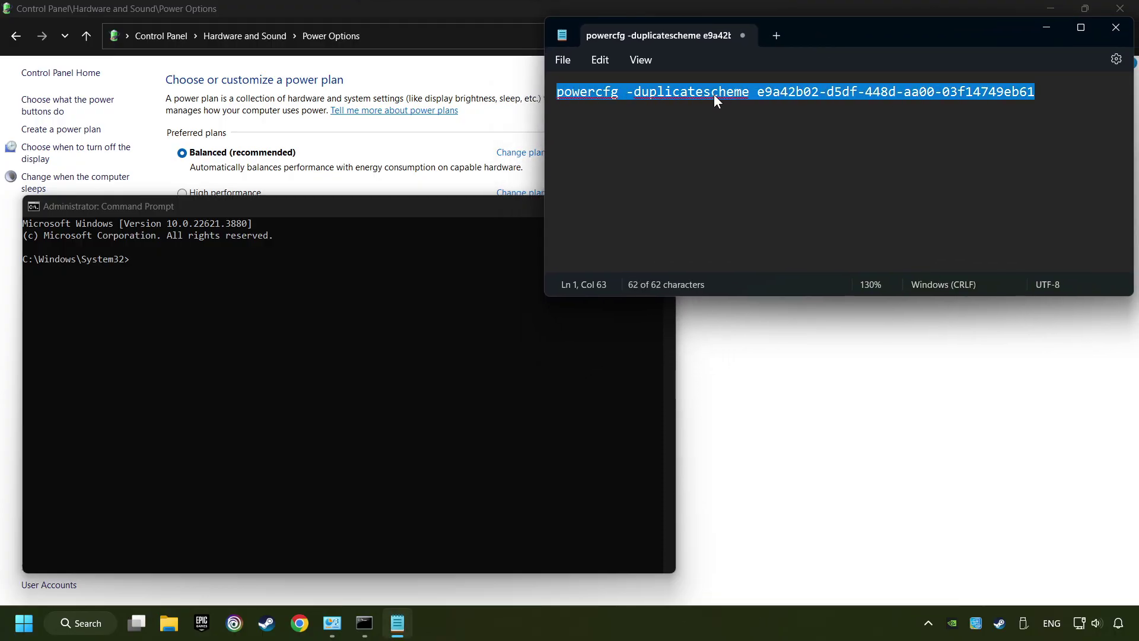
{"action": "right_click", "coordinate": [767, 93]}
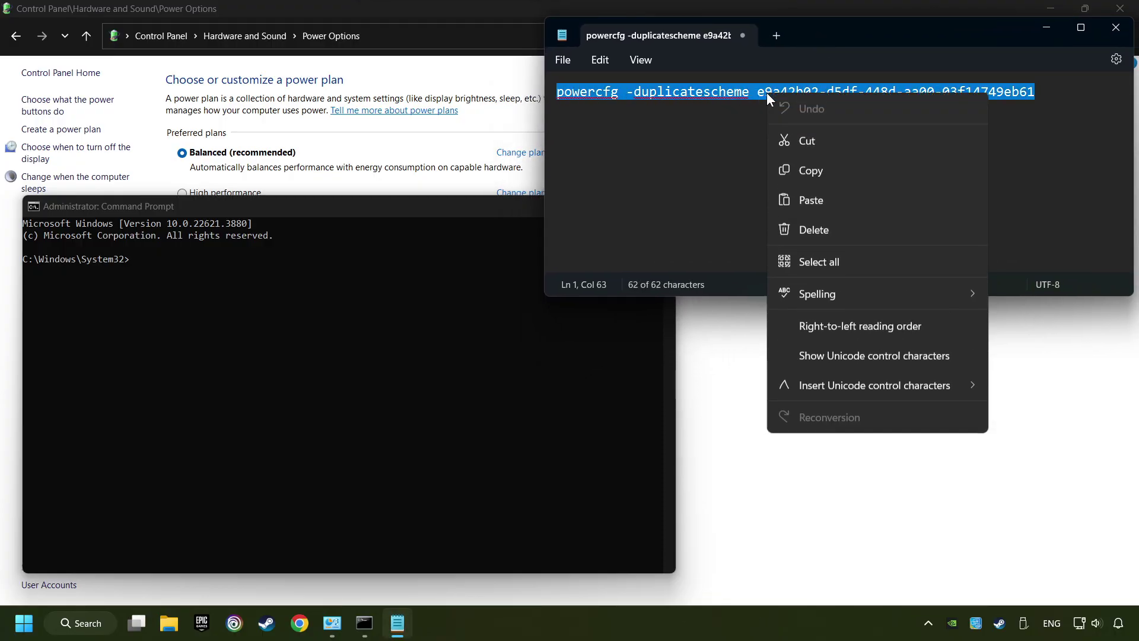
{"action": "left_click", "coordinate": [797, 174]}
{"action": "left_click", "coordinate": [1116, 28]}
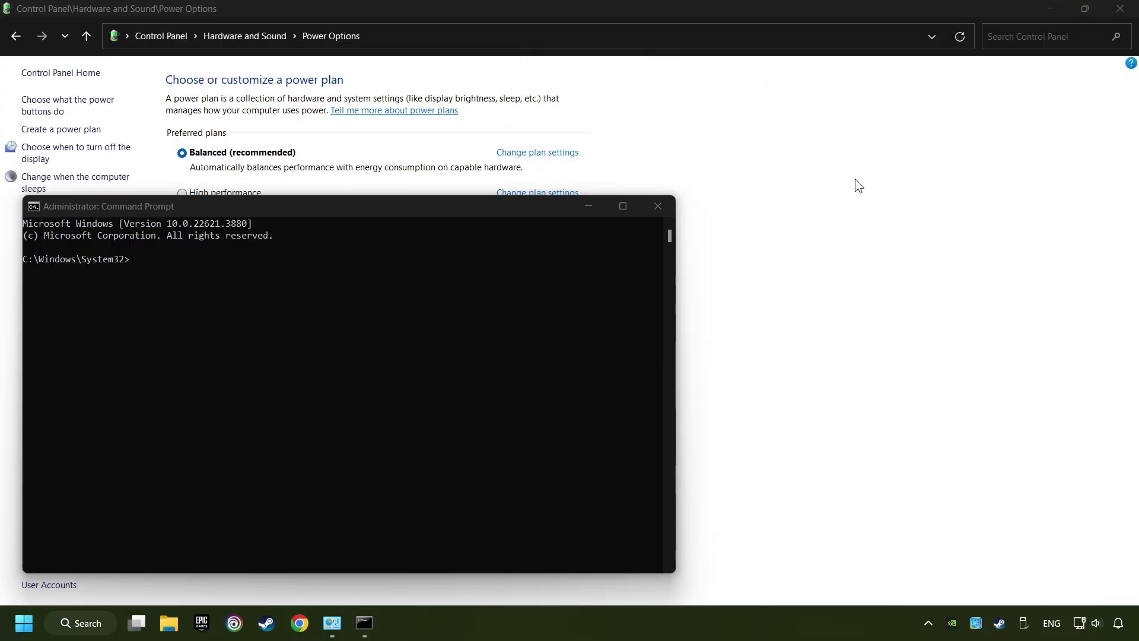
Paste the powercfg command into Command Prompt and run it to add Ultimate Performance
{"action": "left_click_drag", "start_coordinate": [454, 210], "coordinate": [815, 165]}
{"action": "right_click", "coordinate": [664, 159]}
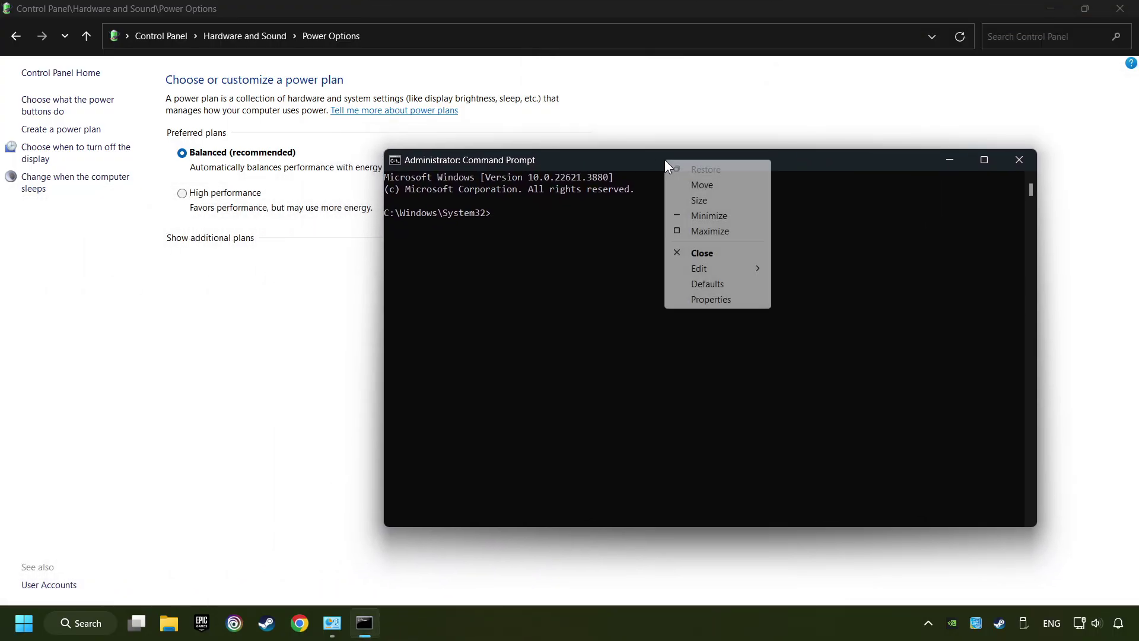
{"action": "mouse_move", "coordinate": [707, 269]}
{"action": "left_click", "coordinate": [810, 299]}
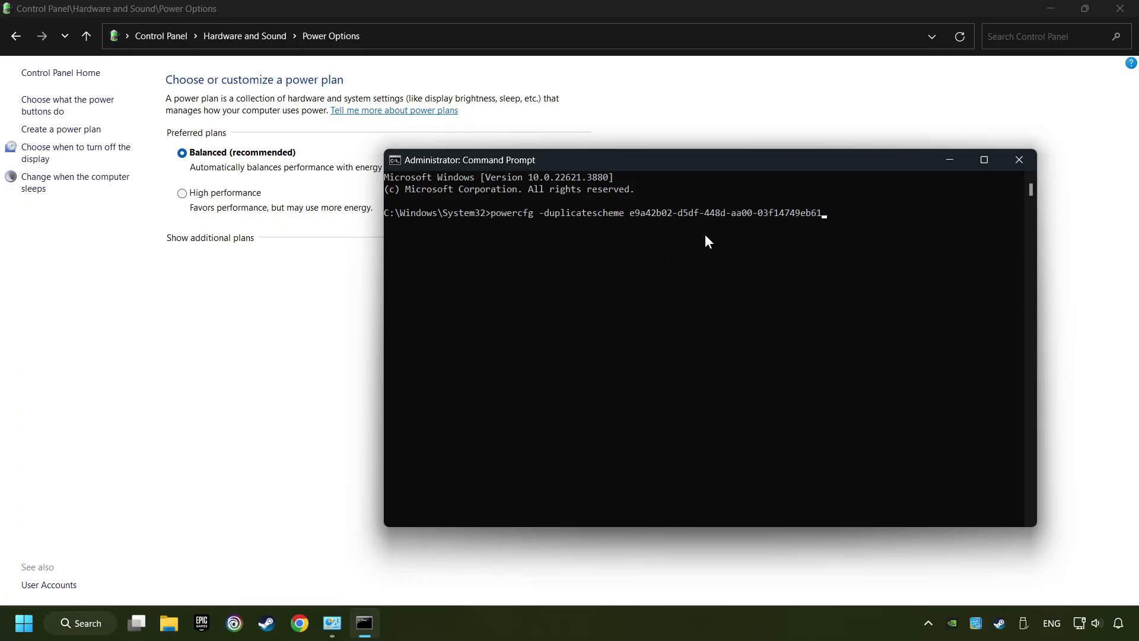
{"action": "key", "text": "Return"}
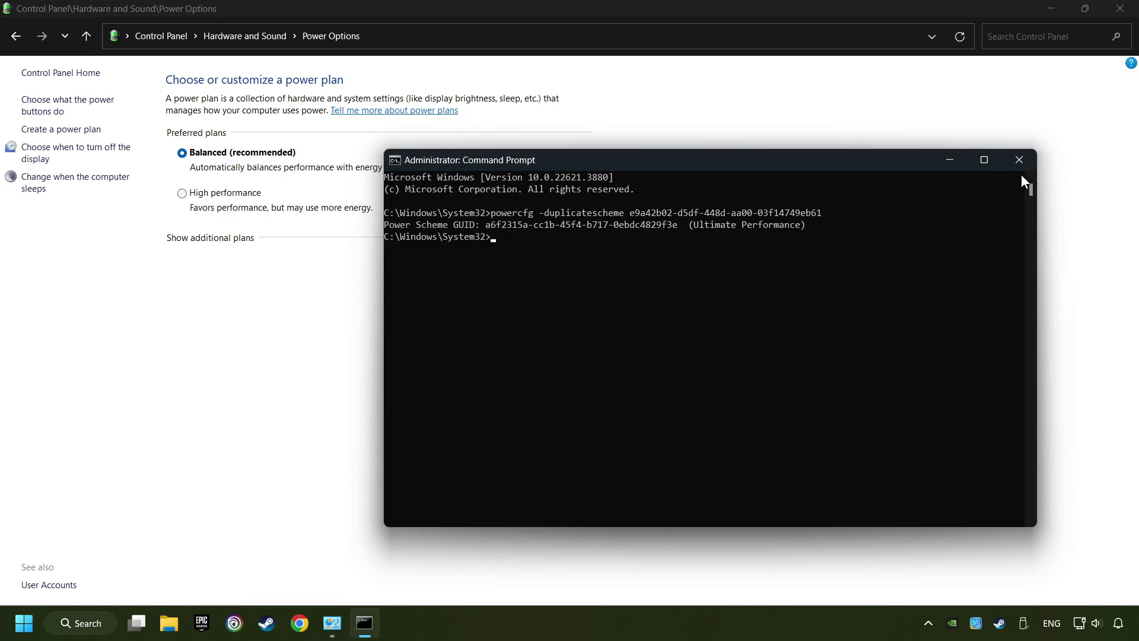
Close Command Prompt, refresh the additional plans and select Ultimate Performance as active
{"action": "left_click", "coordinate": [1019, 159]}
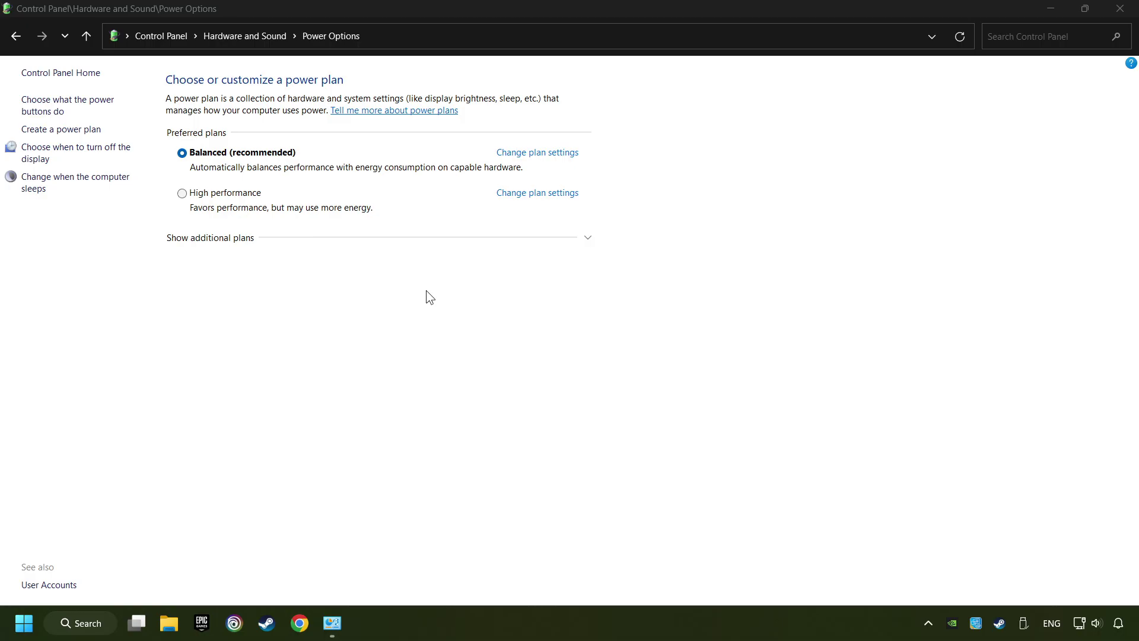
{"action": "left_click", "coordinate": [200, 248]}
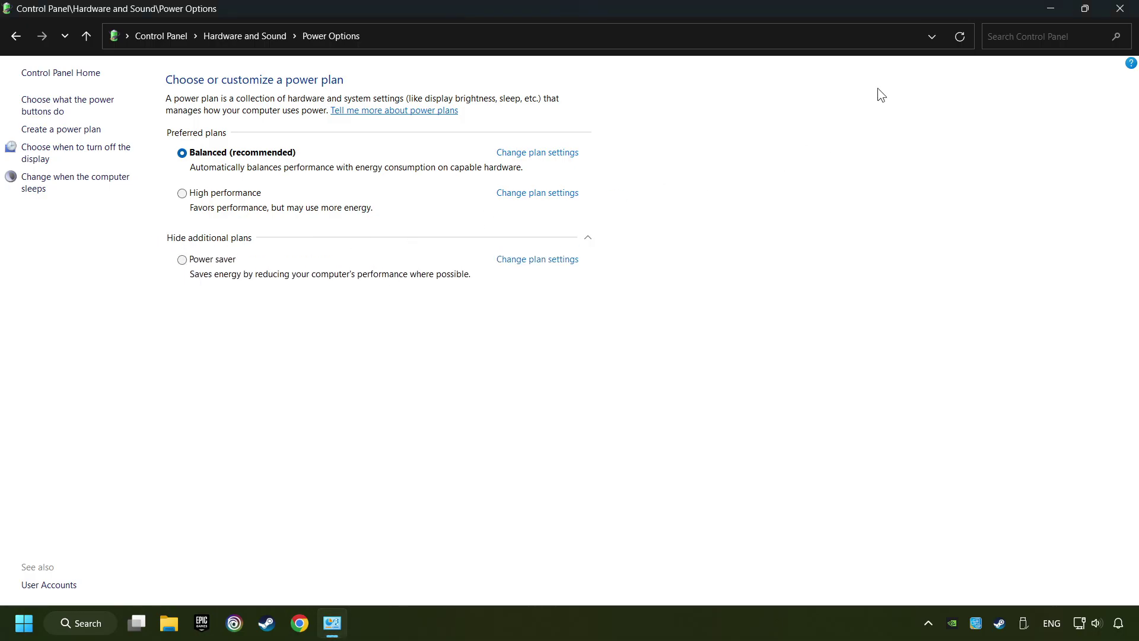
{"action": "left_click", "coordinate": [961, 38]}
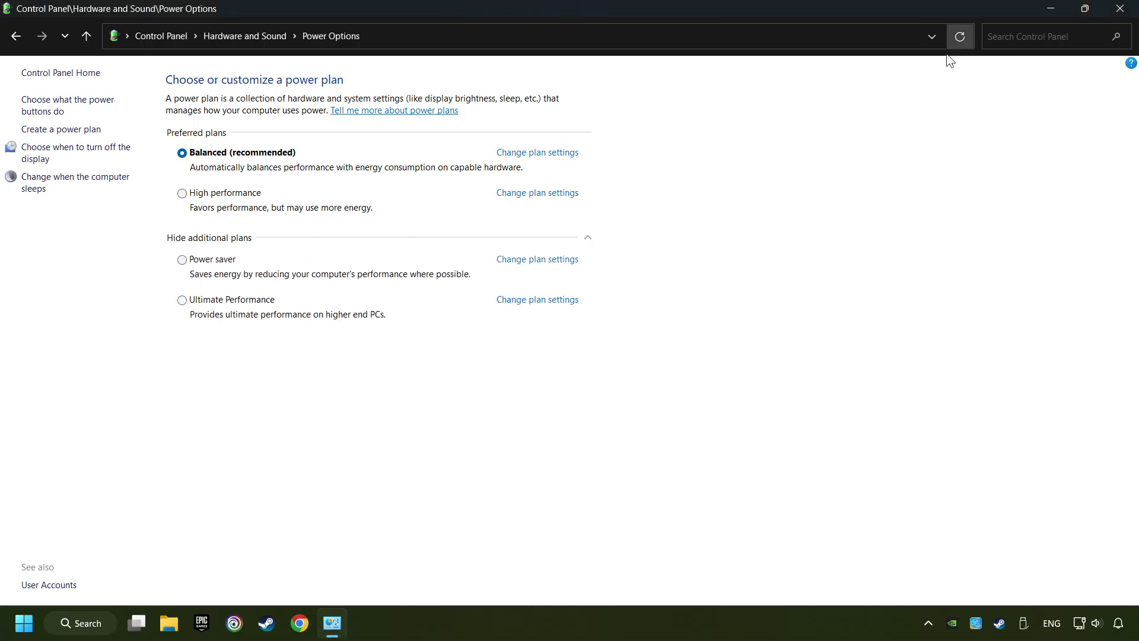
{"action": "left_click", "coordinate": [249, 301]}
Close Control Panel, search 'game mode settings' and open the Game Mode page
{"action": "left_click", "coordinate": [1120, 9]}
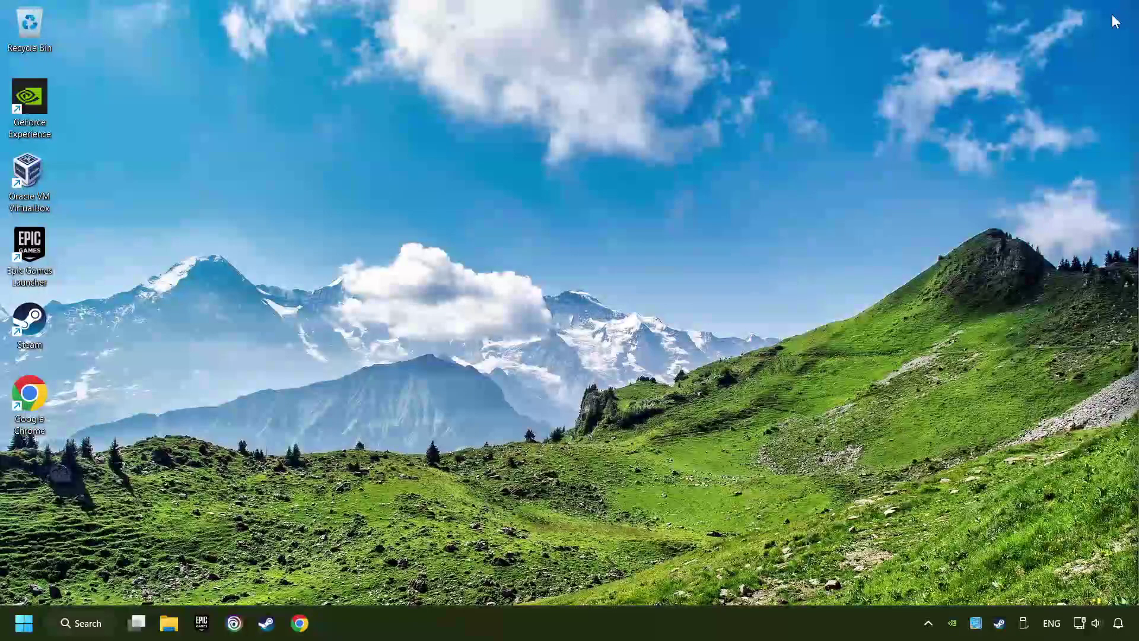
{"action": "left_click", "coordinate": [101, 625]}
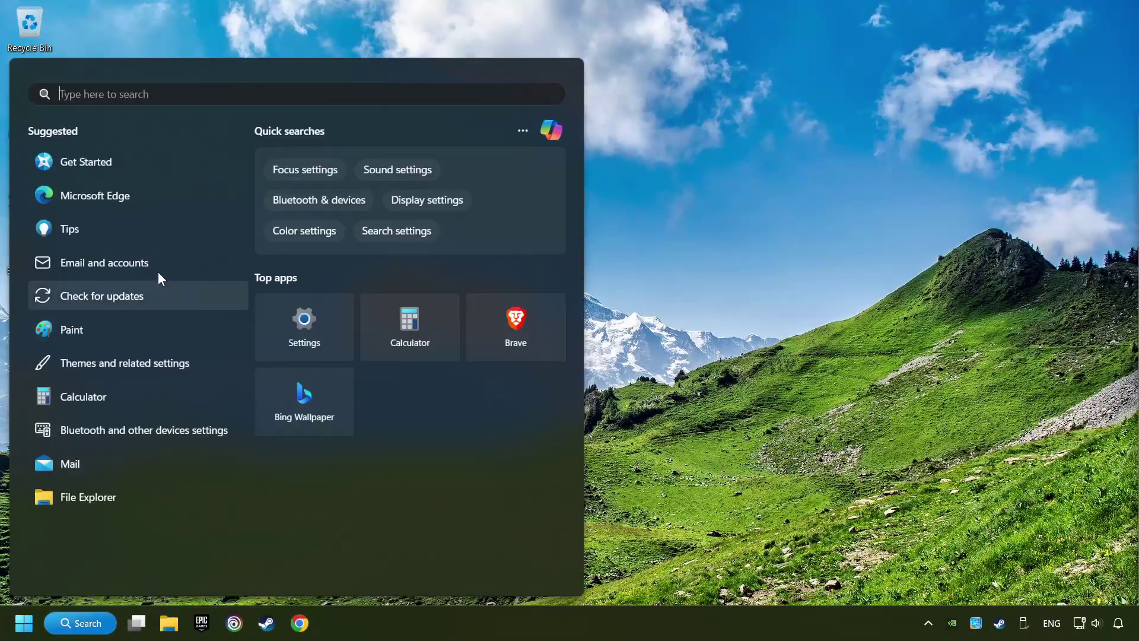
{"action": "type", "text": "game mode set"}
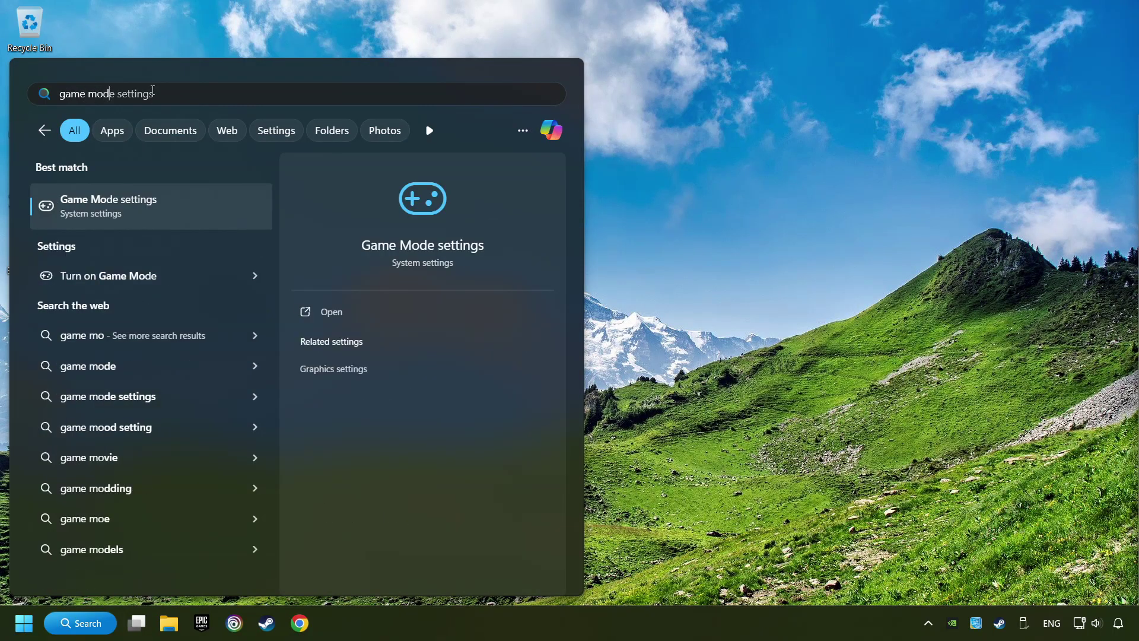
{"action": "type", "text": "tings"}
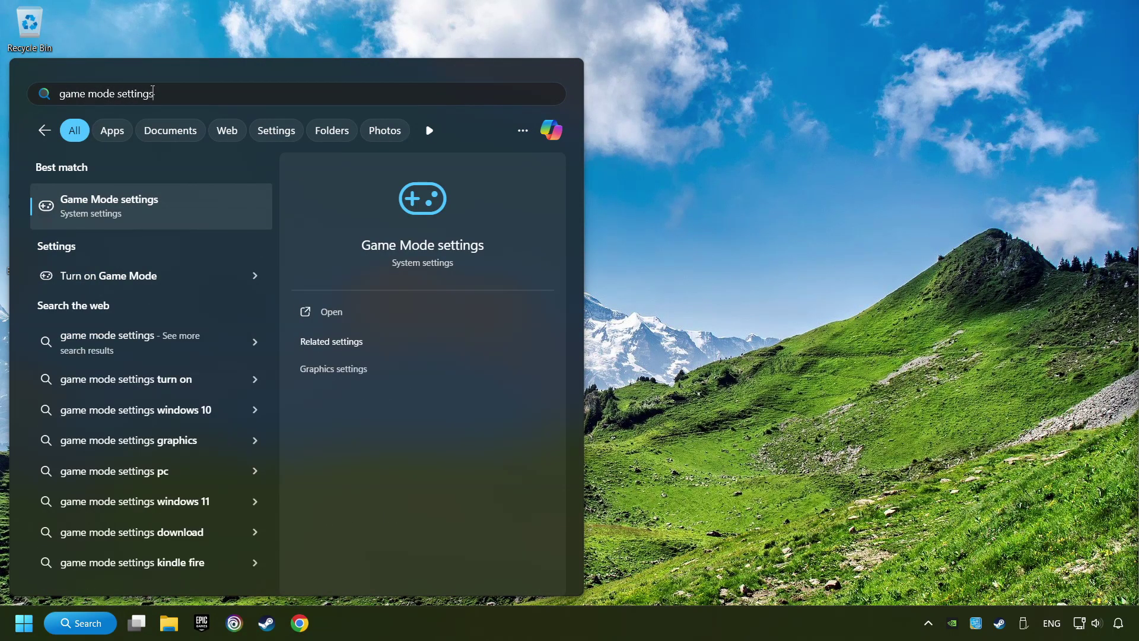
{"action": "left_click", "coordinate": [231, 207]}
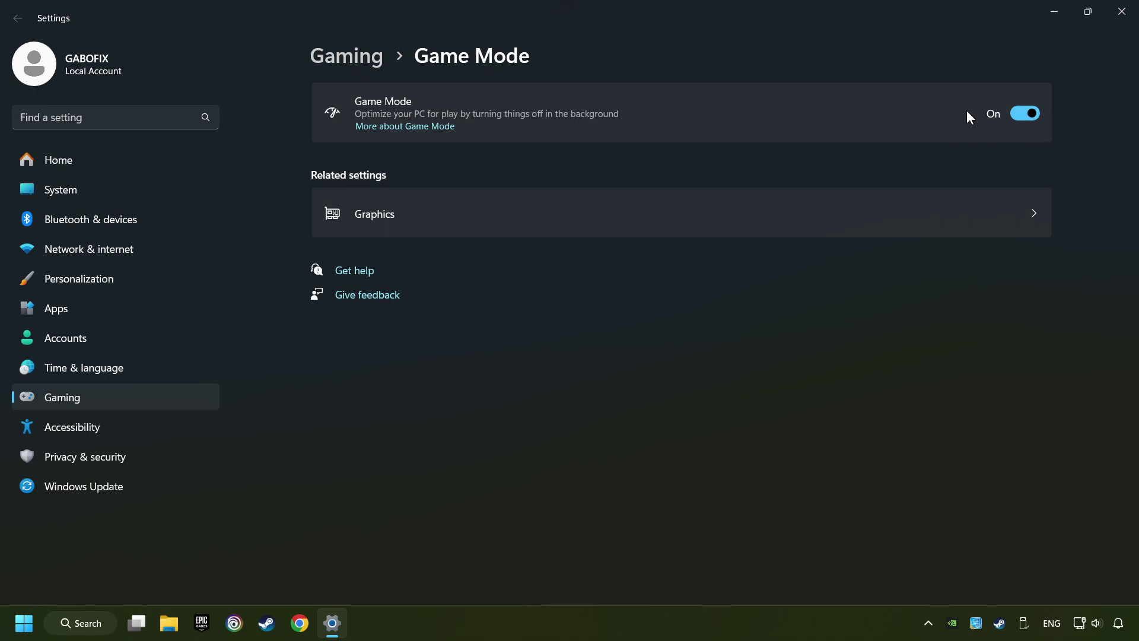
Close Settings and search Windows for 'storage'
{"action": "left_click", "coordinate": [1121, 13]}
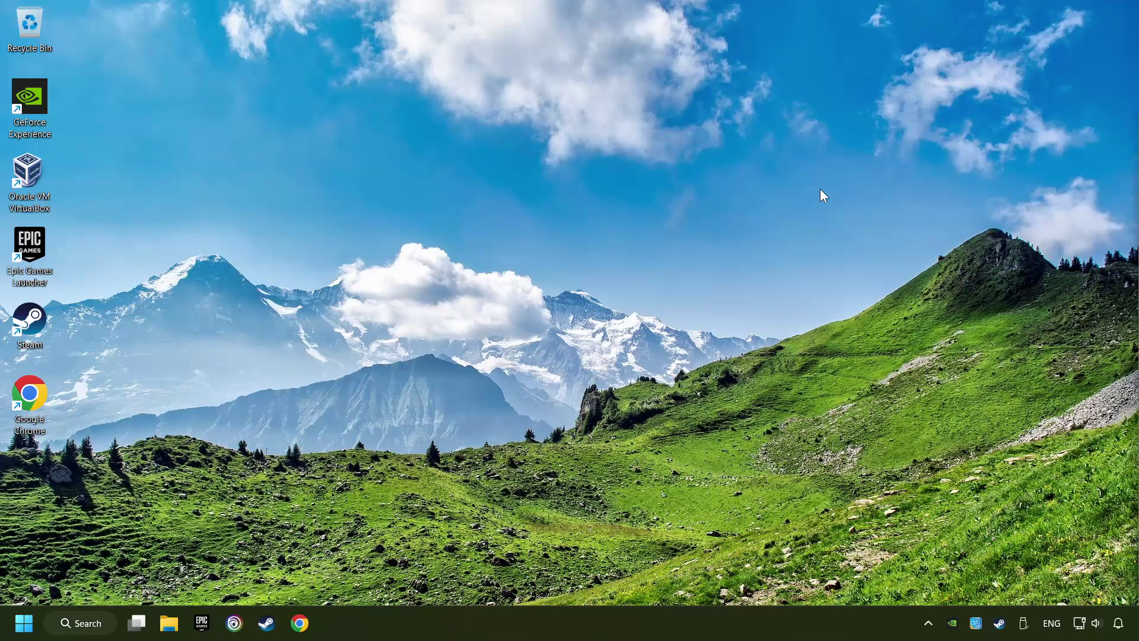
{"action": "left_click", "coordinate": [100, 628]}
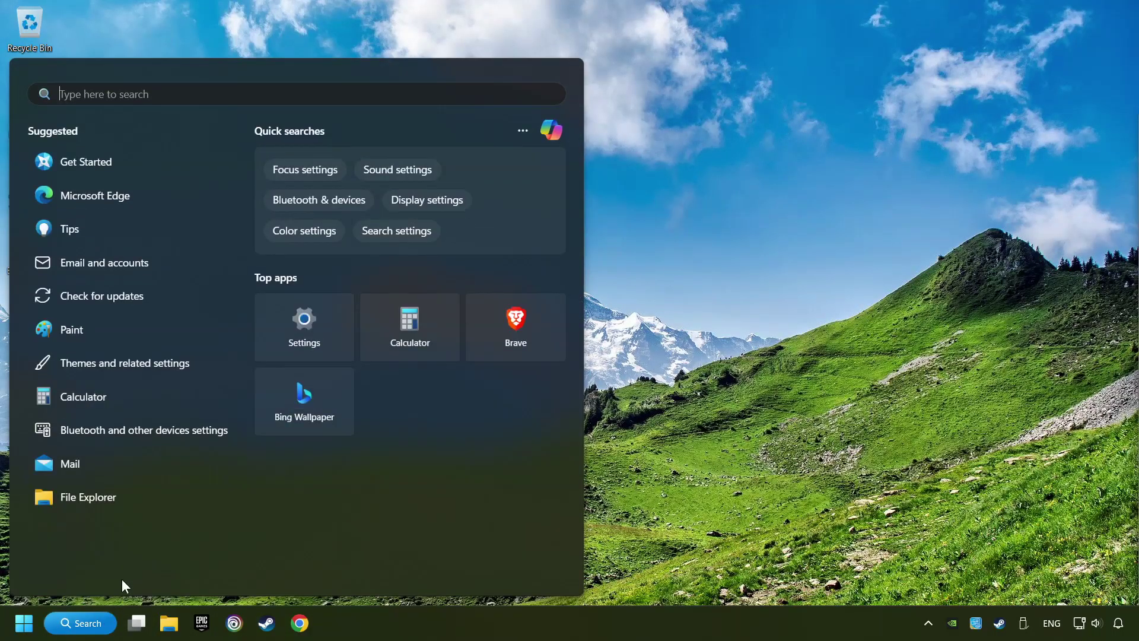
{"action": "type", "text": "s"}
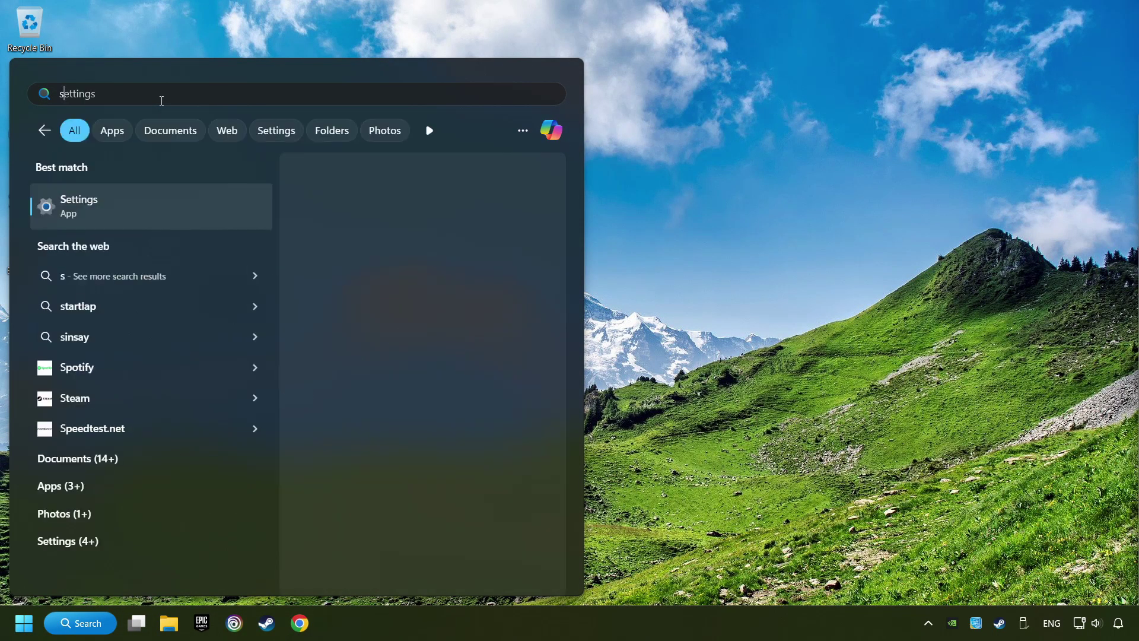
{"action": "type", "text": "torage"}
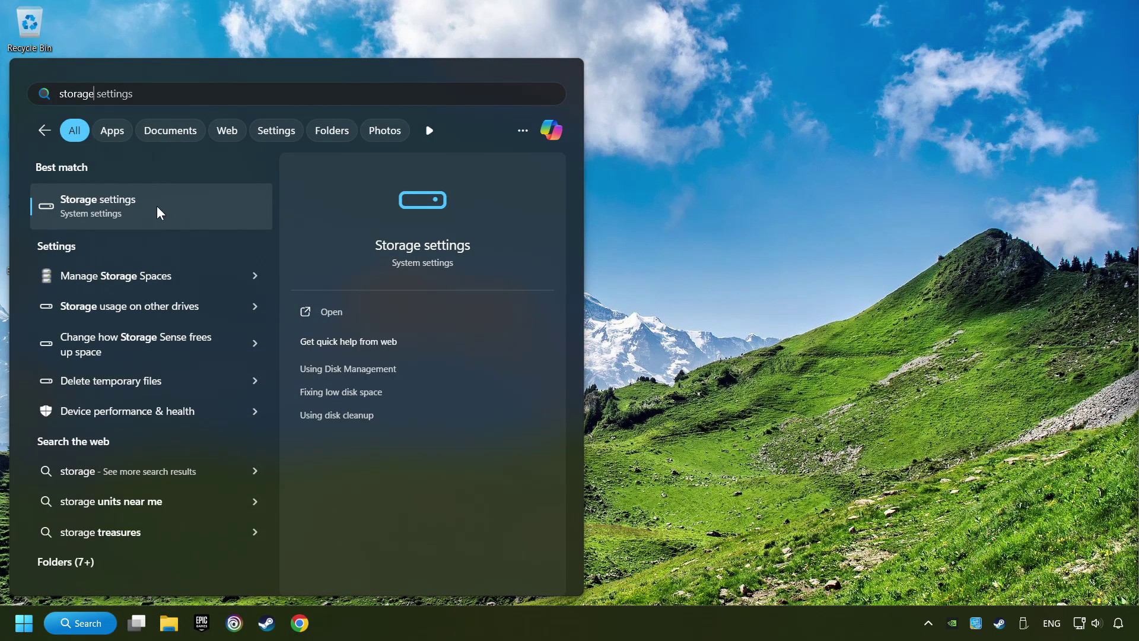
Delete the 115 MB older file via Storage cleanup recommendations, then close Settings
{"action": "left_click", "coordinate": [243, 208]}
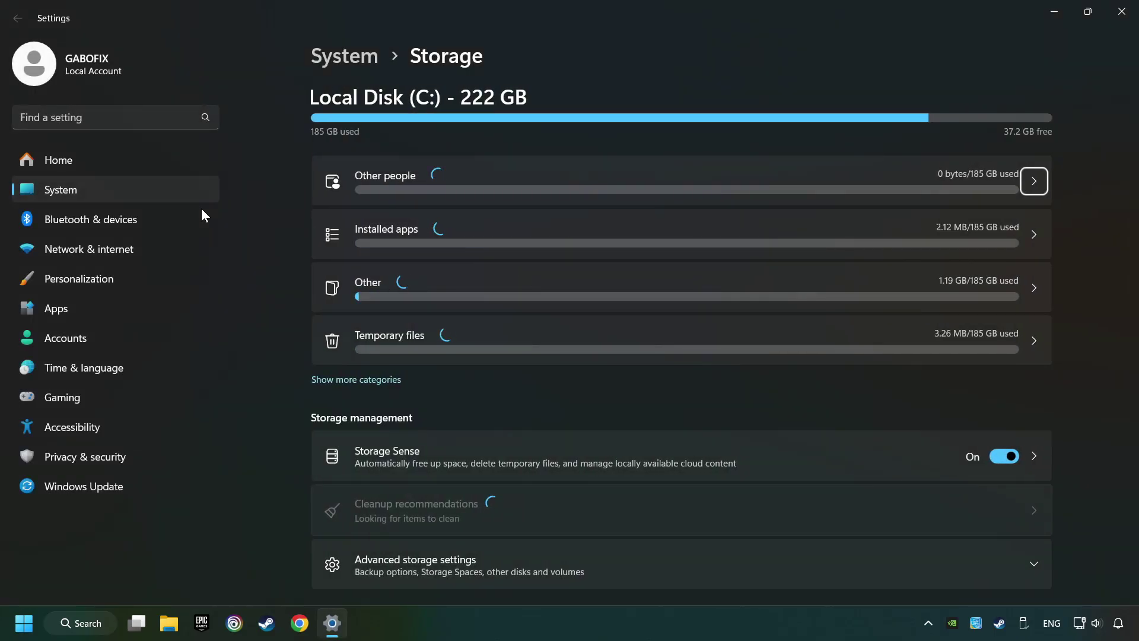
{"action": "scroll", "coordinate": [277, 281], "scroll_direction": "down", "scroll_amount": 1}
{"action": "scroll", "coordinate": [276, 280], "scroll_direction": "down", "scroll_amount": 2}
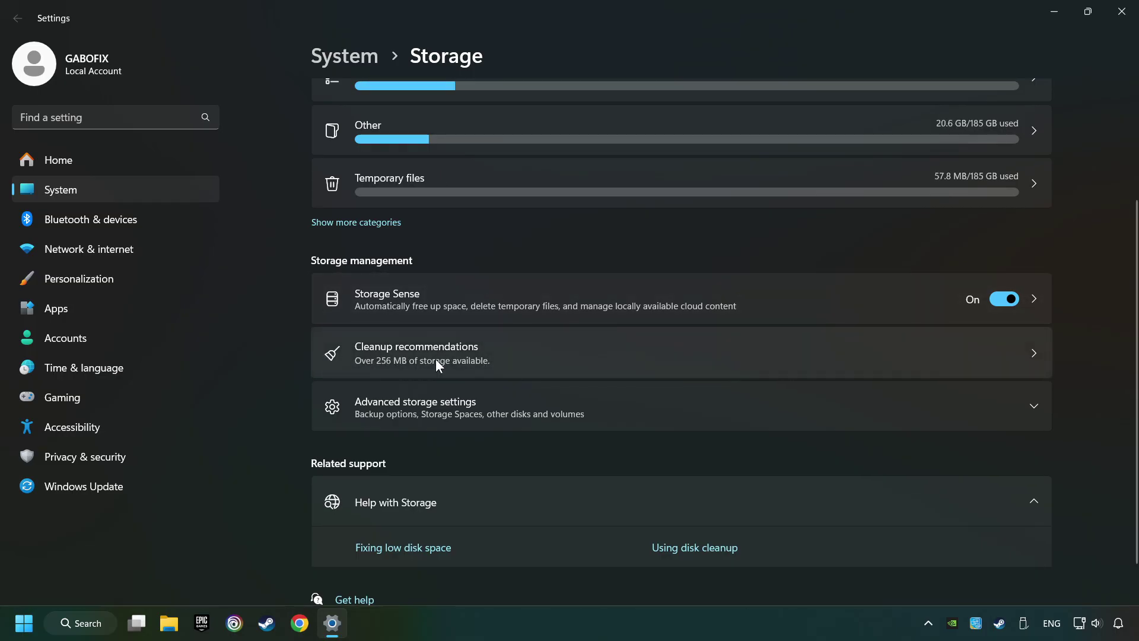
{"action": "left_click", "coordinate": [567, 353]}
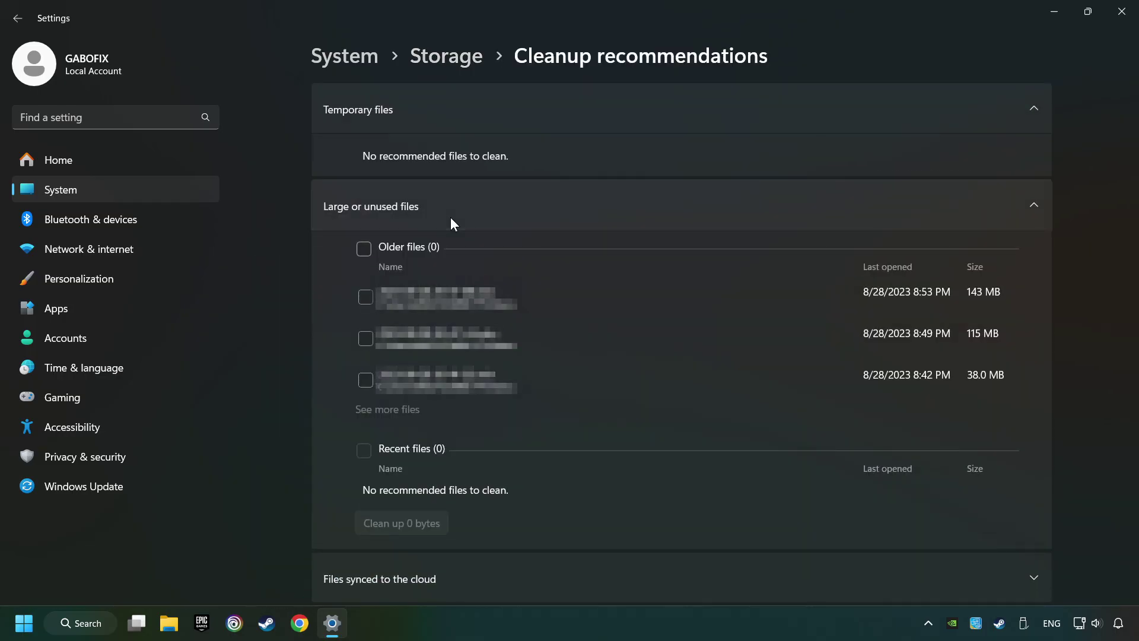
{"action": "left_click", "coordinate": [365, 343]}
{"action": "scroll", "coordinate": [431, 415], "scroll_direction": "down", "scroll_amount": 2}
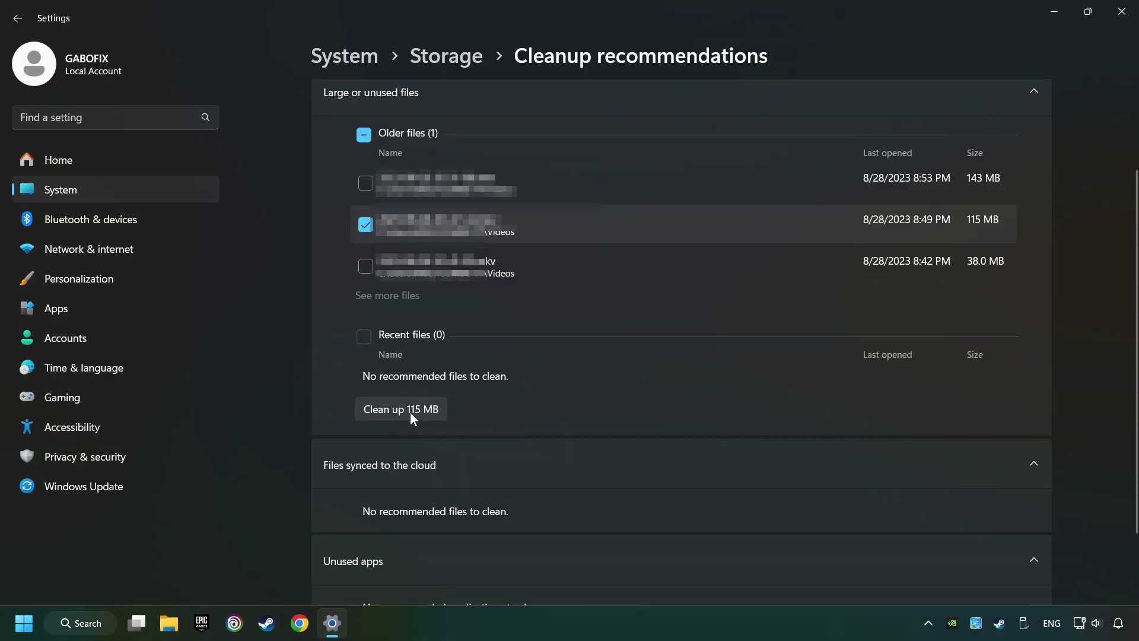
{"action": "left_click", "coordinate": [429, 412]}
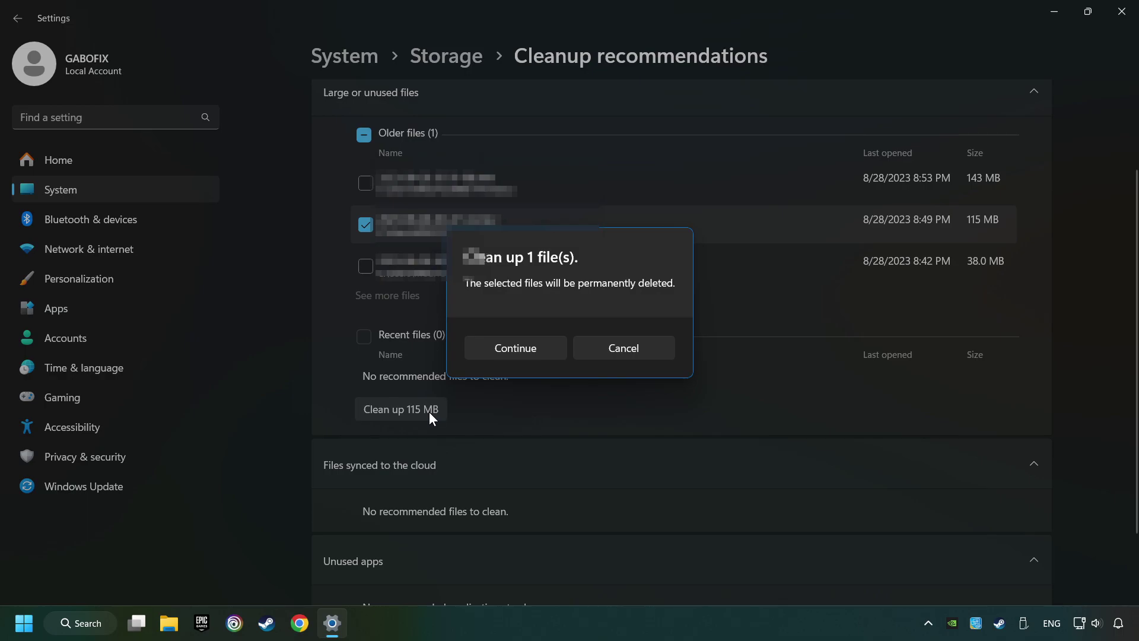
{"action": "left_click", "coordinate": [512, 348]}
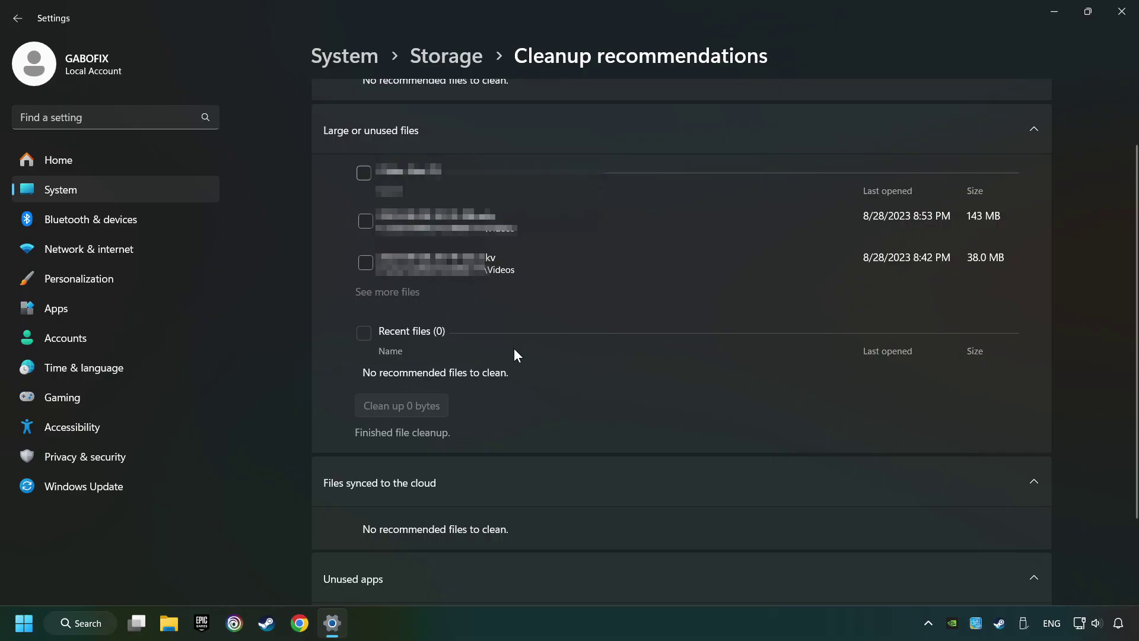
{"action": "left_click", "coordinate": [1123, 17]}
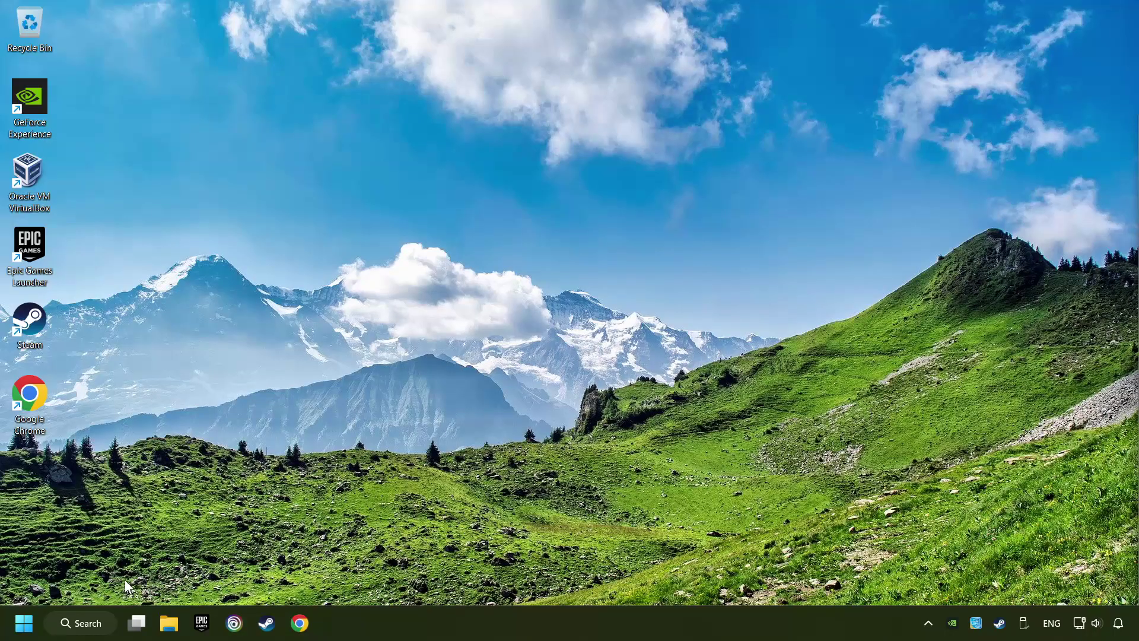
Search Windows for '%temp%'
{"action": "left_click", "coordinate": [82, 628]}
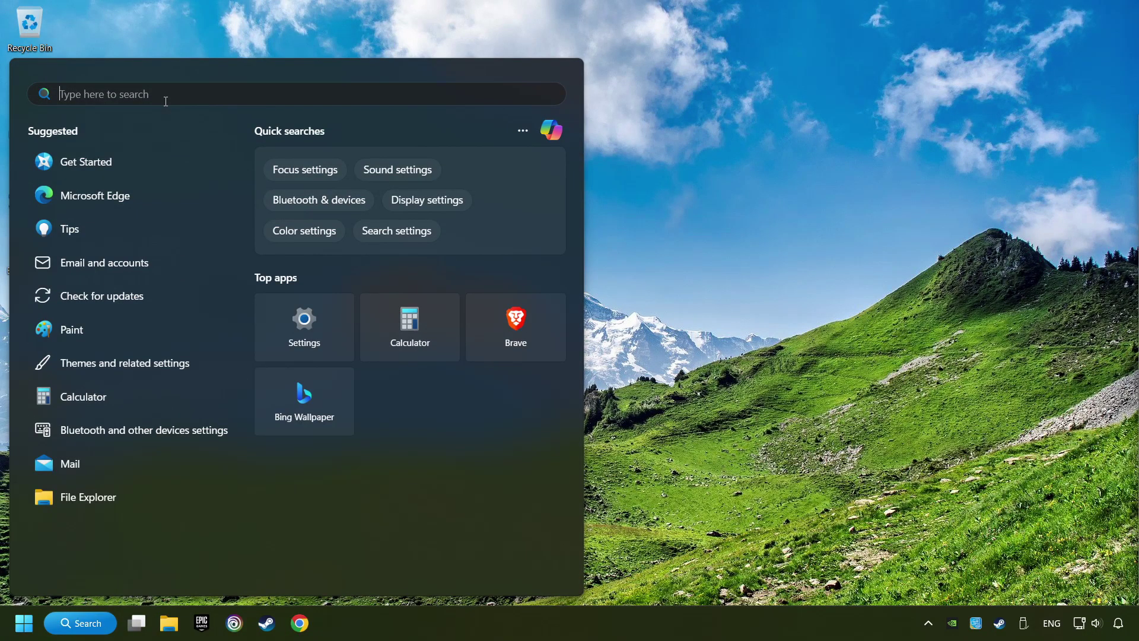
{"action": "type", "text": "%temp%"}
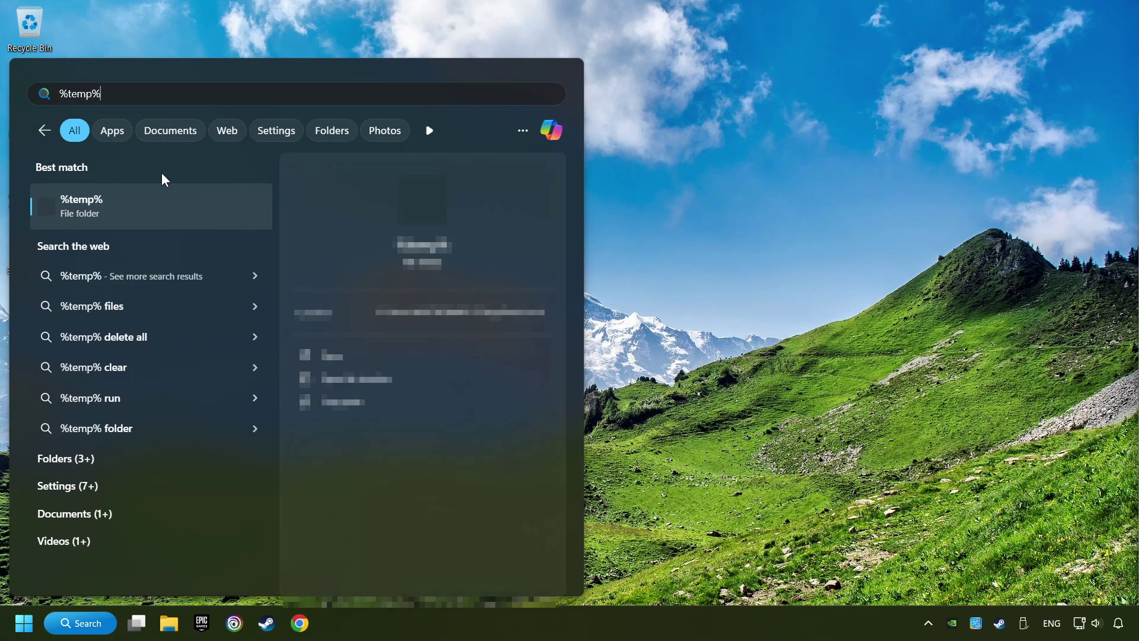
Delete all five Temp folder items, skipping in-use files, and close File Explorer
{"action": "left_click", "coordinate": [215, 202]}
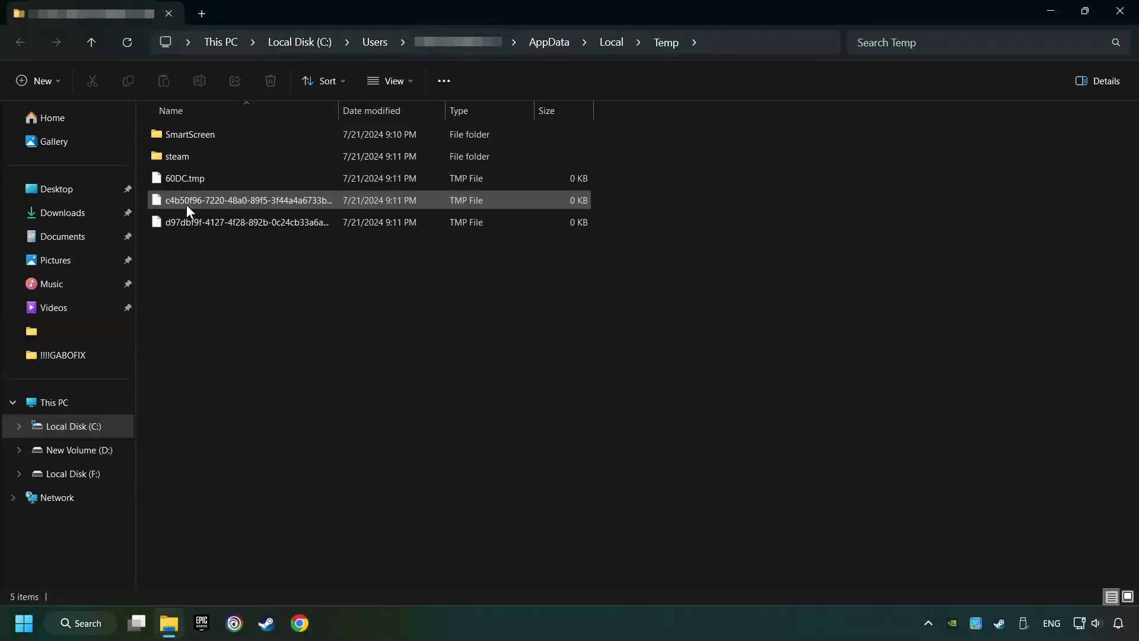
{"action": "left_click_drag", "start_coordinate": [755, 560], "coordinate": [257, 24]}
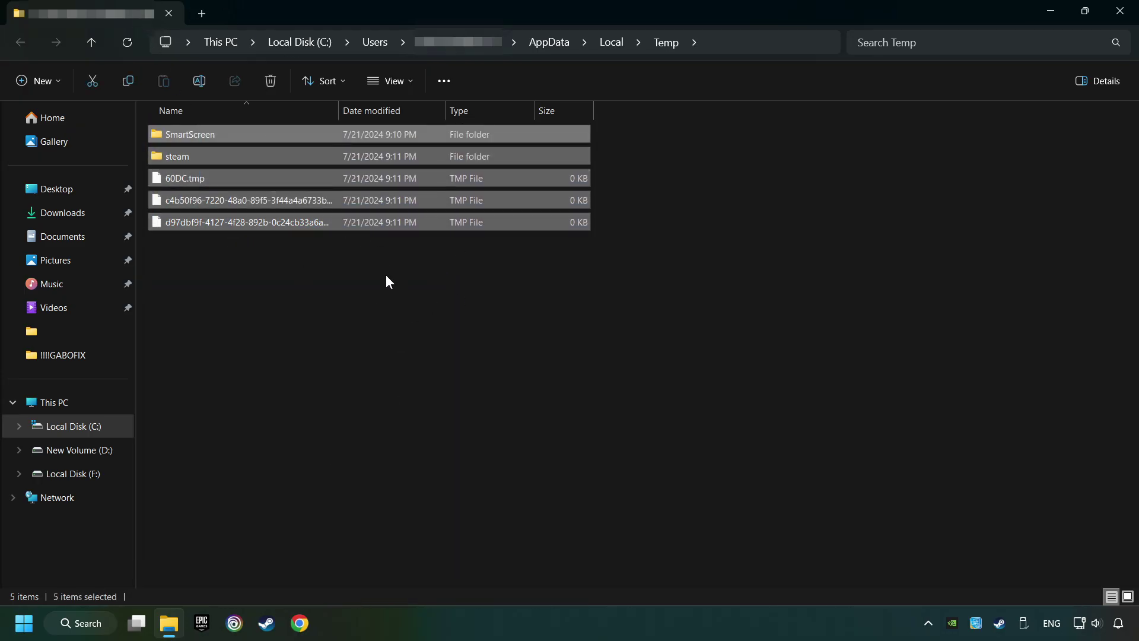
{"action": "right_click", "coordinate": [443, 176]}
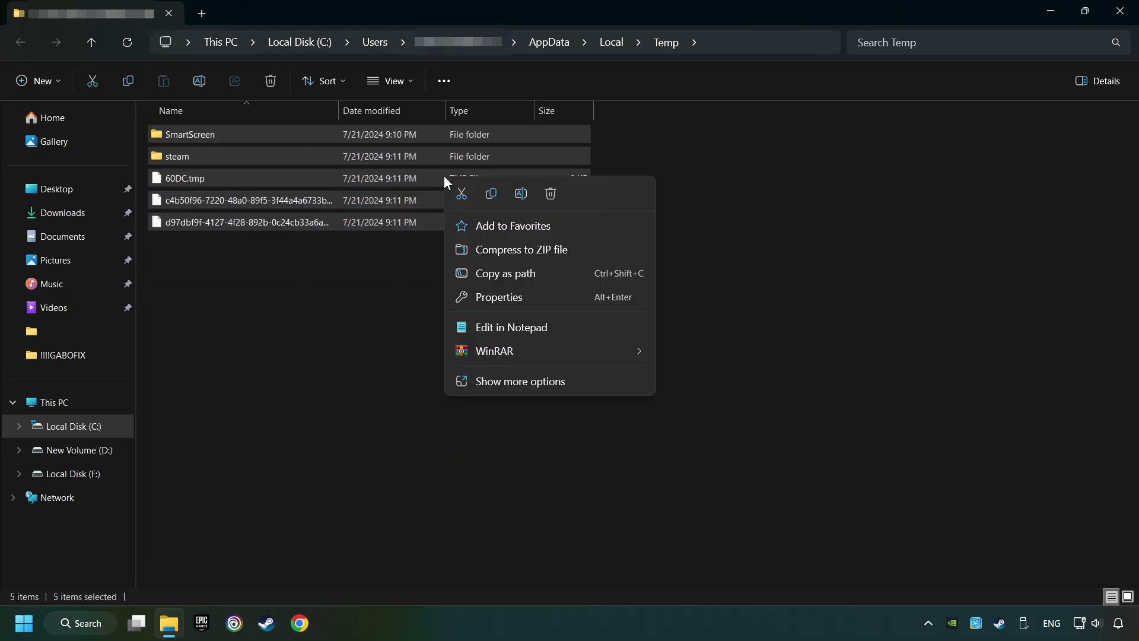
{"action": "left_click", "coordinate": [549, 198]}
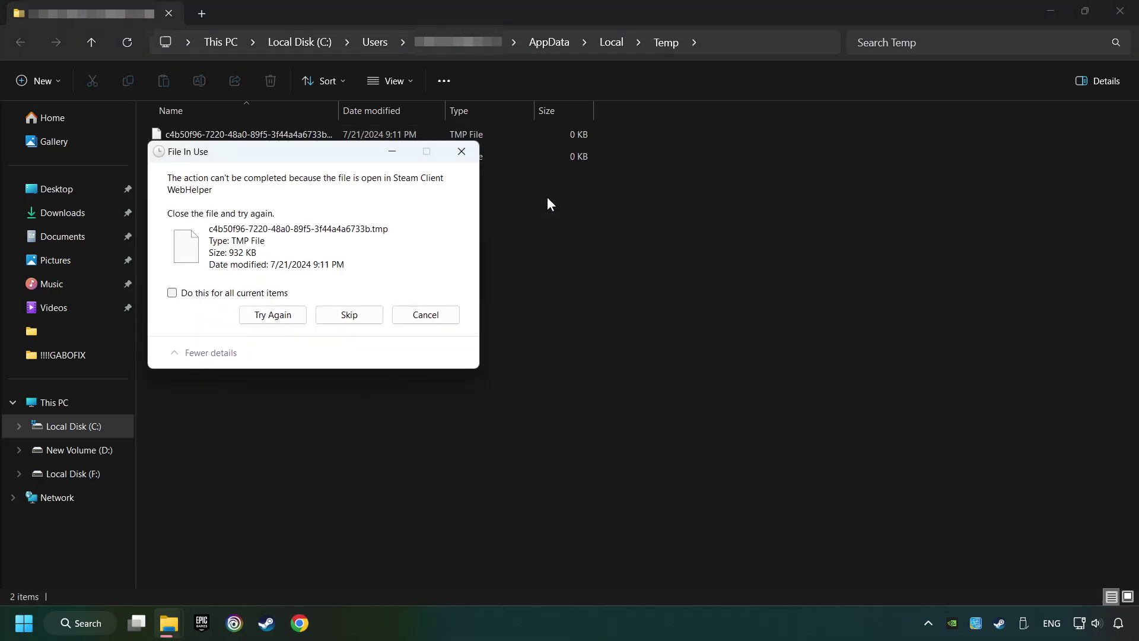
{"action": "left_click", "coordinate": [293, 288]}
{"action": "left_click", "coordinate": [354, 310]}
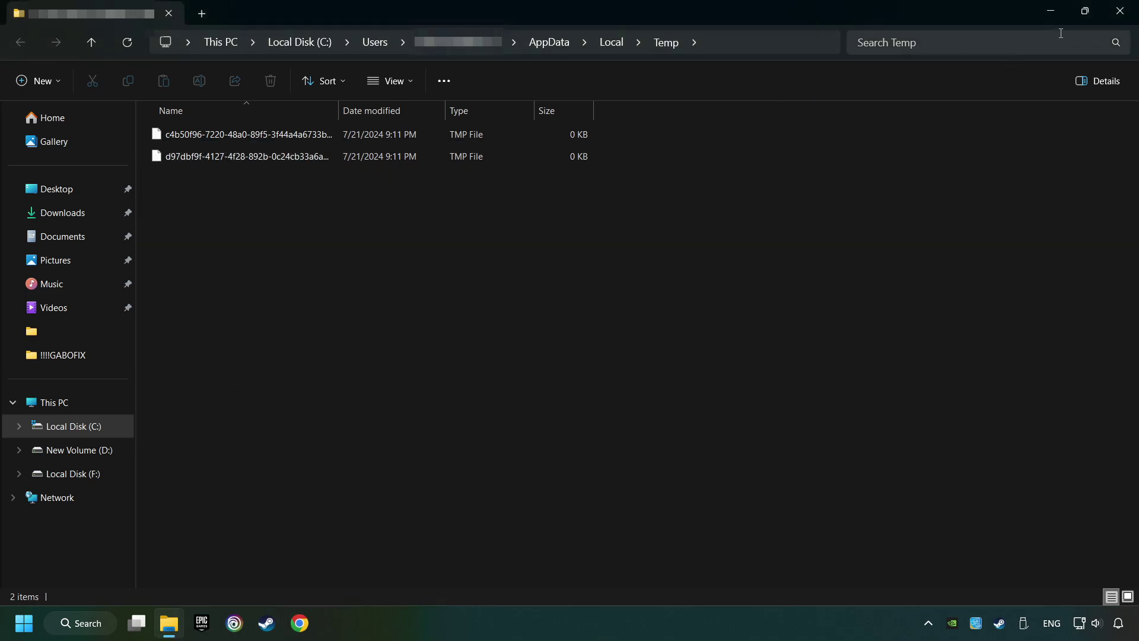
{"action": "left_click", "coordinate": [1113, 24]}
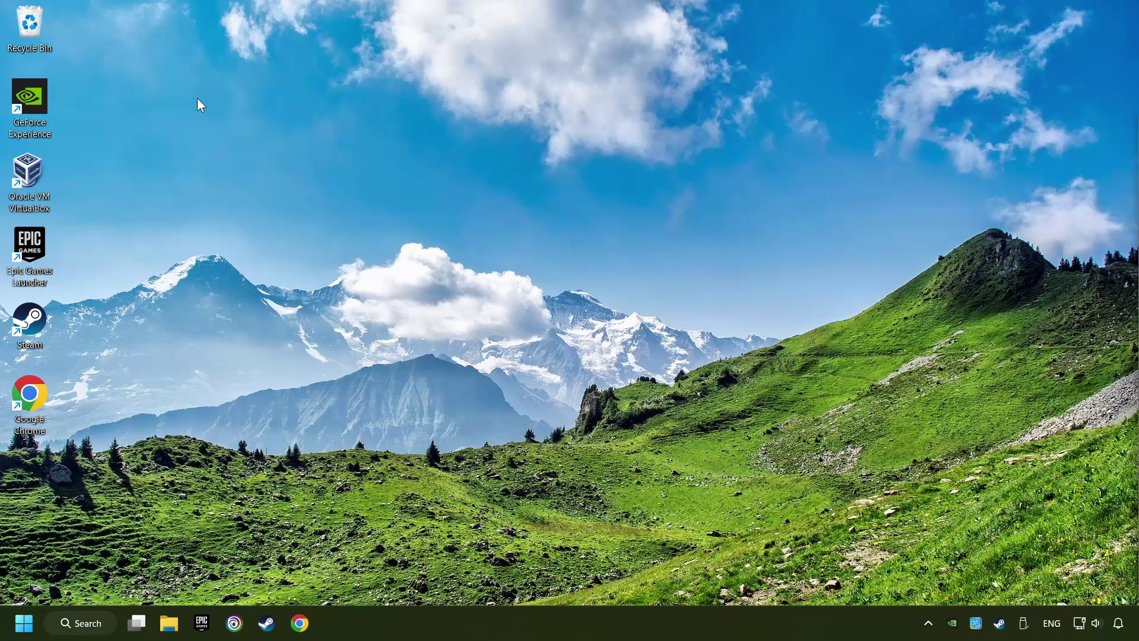
Permanently delete the 6 items in the Recycle Bin, then clear the desktop selection
{"action": "right_click", "coordinate": [27, 27]}
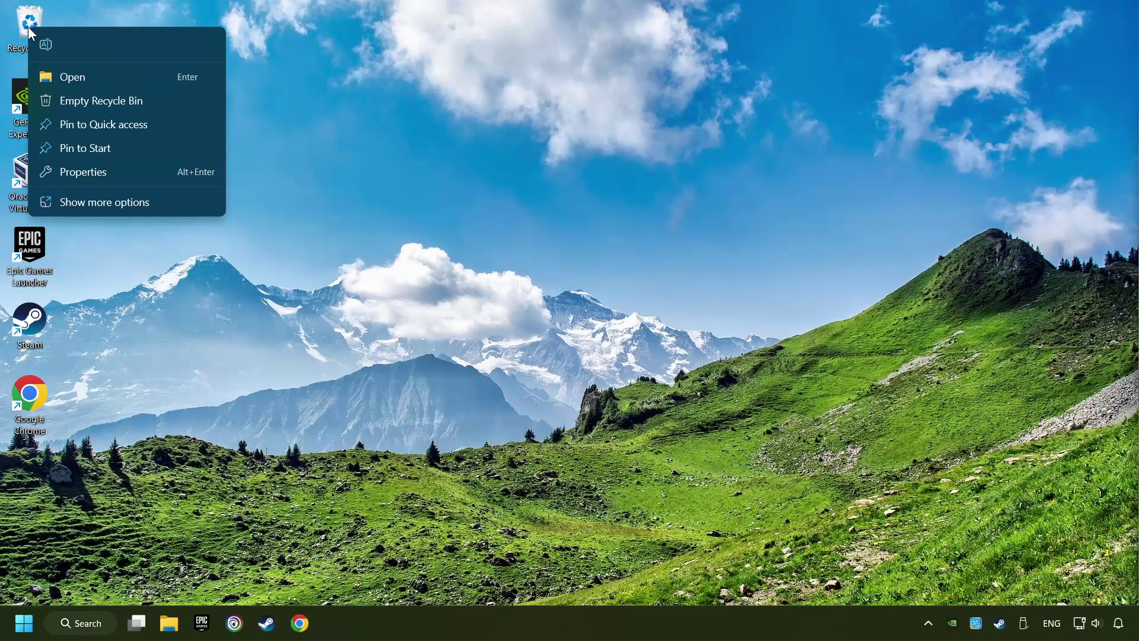
{"action": "left_click", "coordinate": [84, 99]}
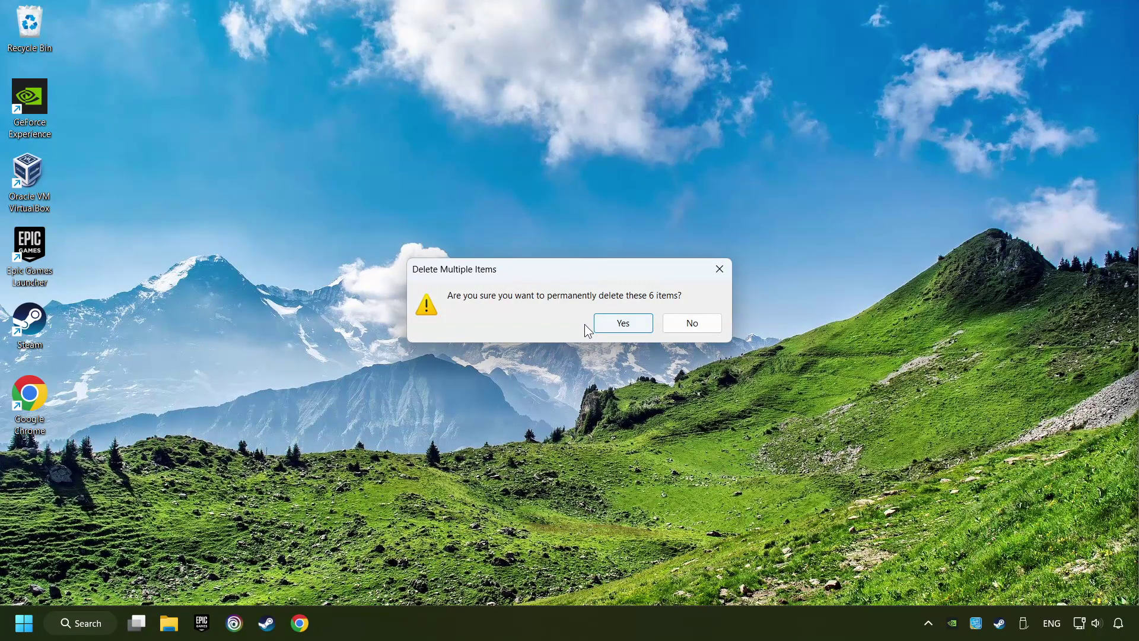
{"action": "left_click", "coordinate": [622, 323]}
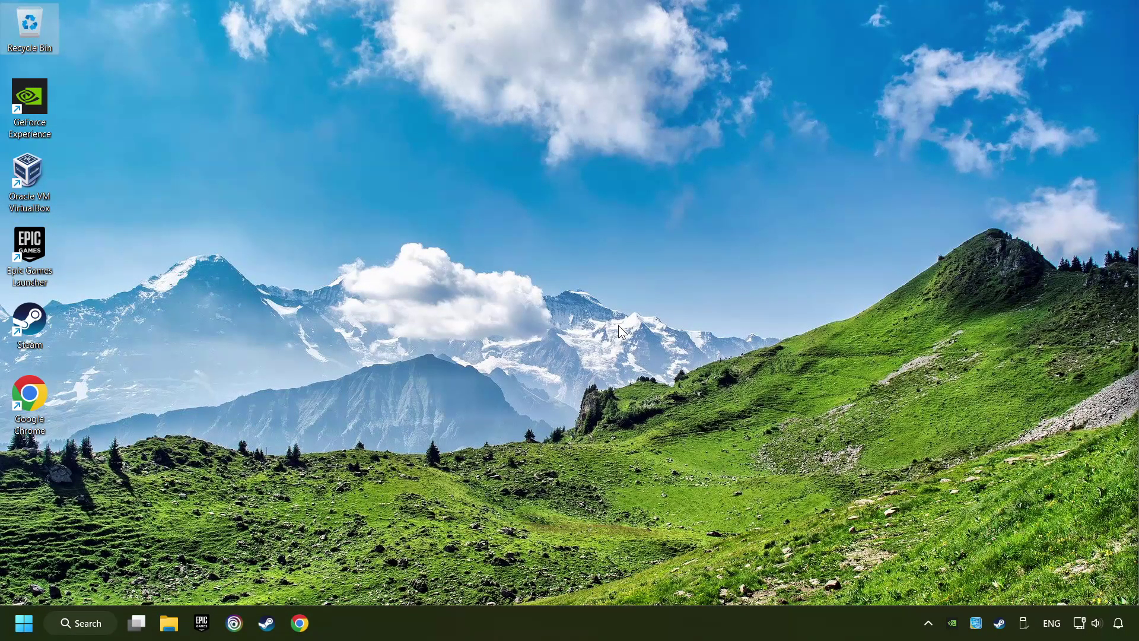
{"action": "left_click", "coordinate": [618, 325]}
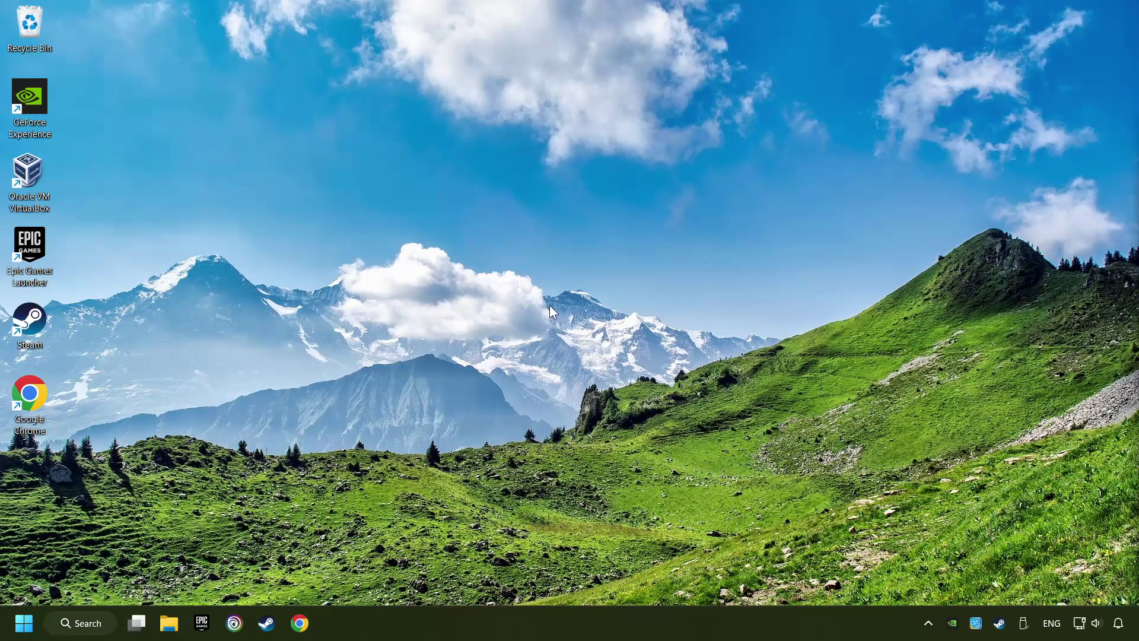
Find Device Manager through Windows search, open it and move it toward the screen centre
{"action": "left_click", "coordinate": [89, 623]}
{"action": "type", "text": "d"}
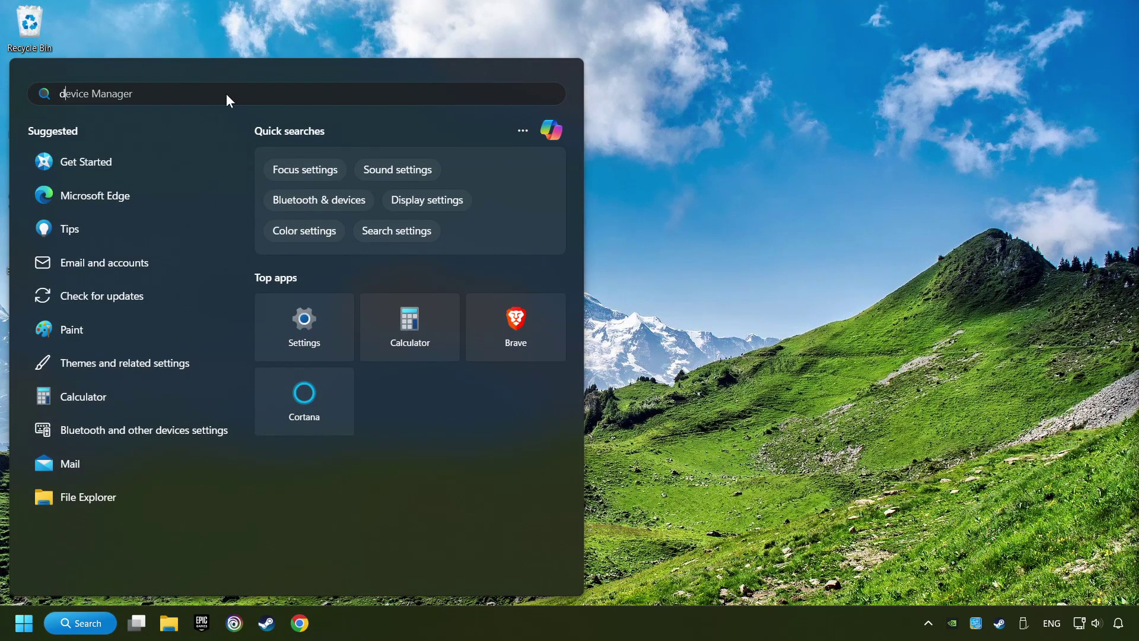
{"action": "type", "text": "evice manager"}
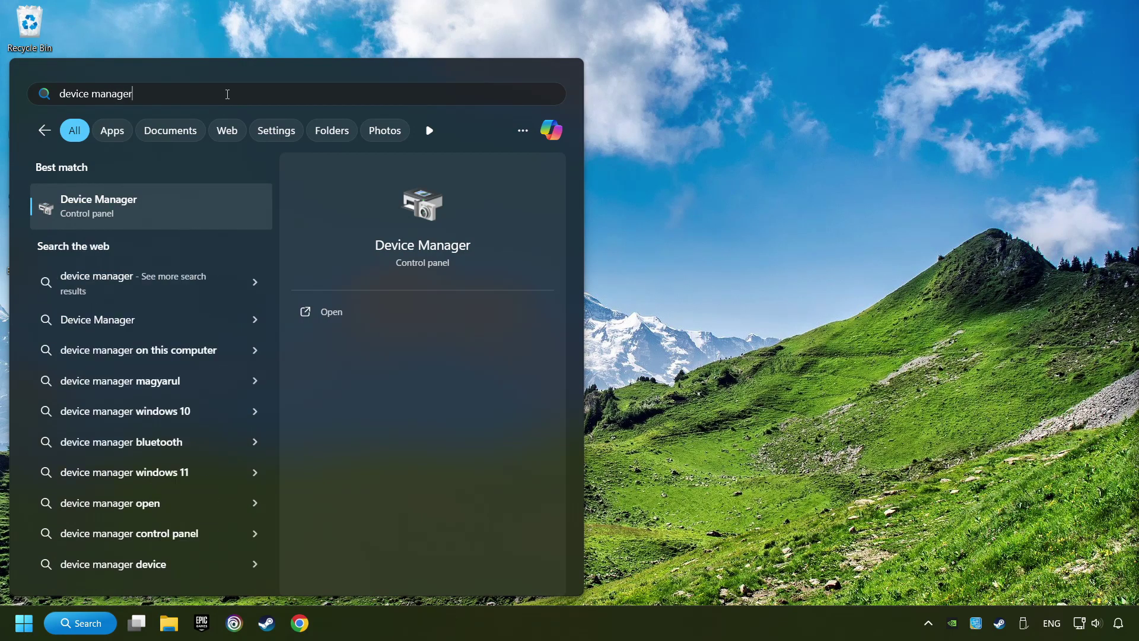
{"action": "left_click", "coordinate": [236, 209]}
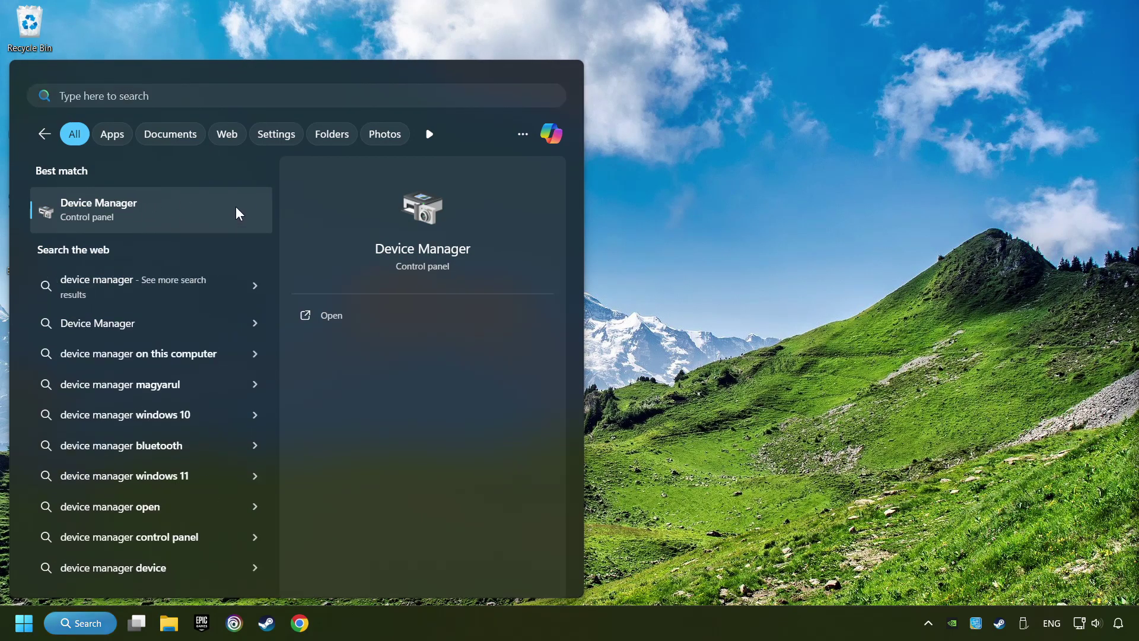
{"action": "left_click_drag", "start_coordinate": [324, 47], "coordinate": [508, 115]}
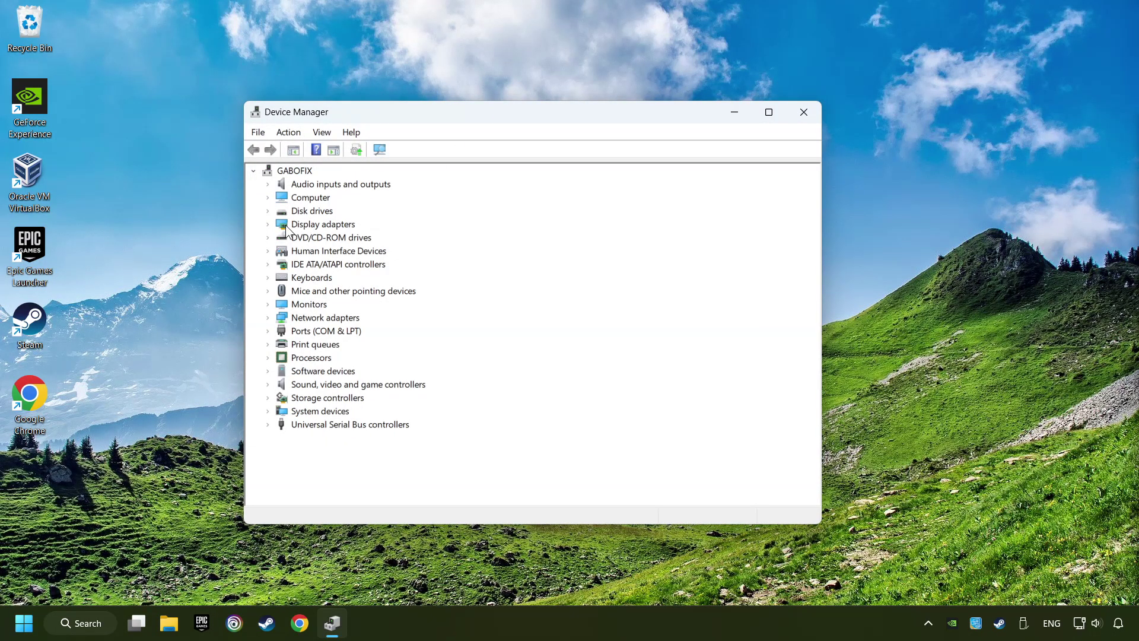
Run an automatic driver search for the NVIDIA GeForce GTX 1050 Ti, which finds the best driver already installed
{"action": "left_click", "coordinate": [332, 225]}
{"action": "left_click", "coordinate": [268, 224]}
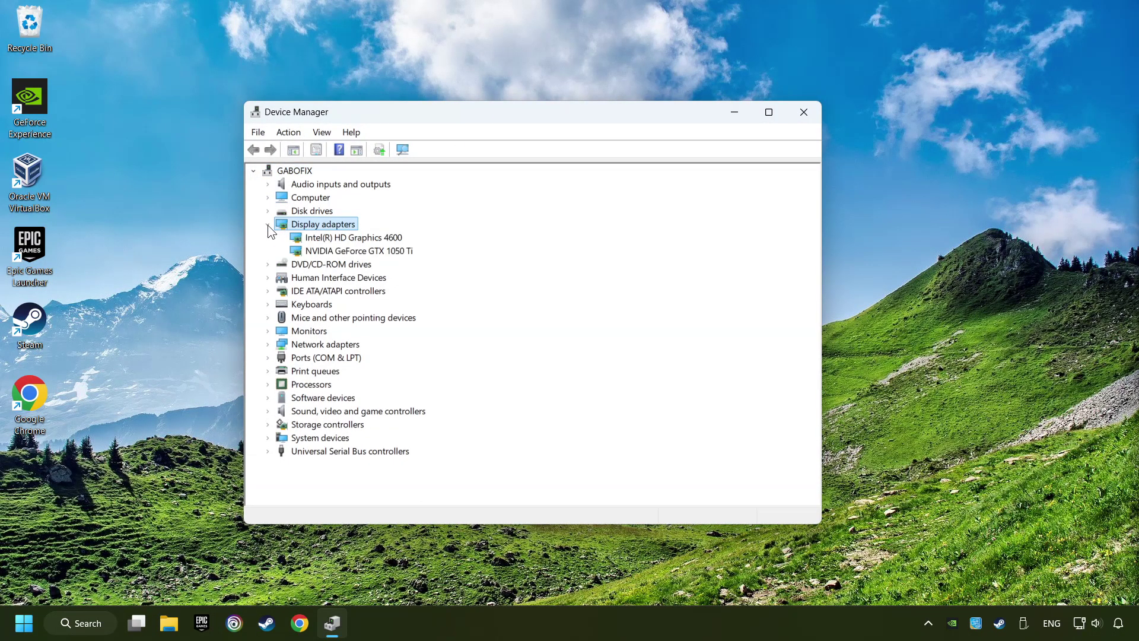
{"action": "left_click", "coordinate": [392, 252]}
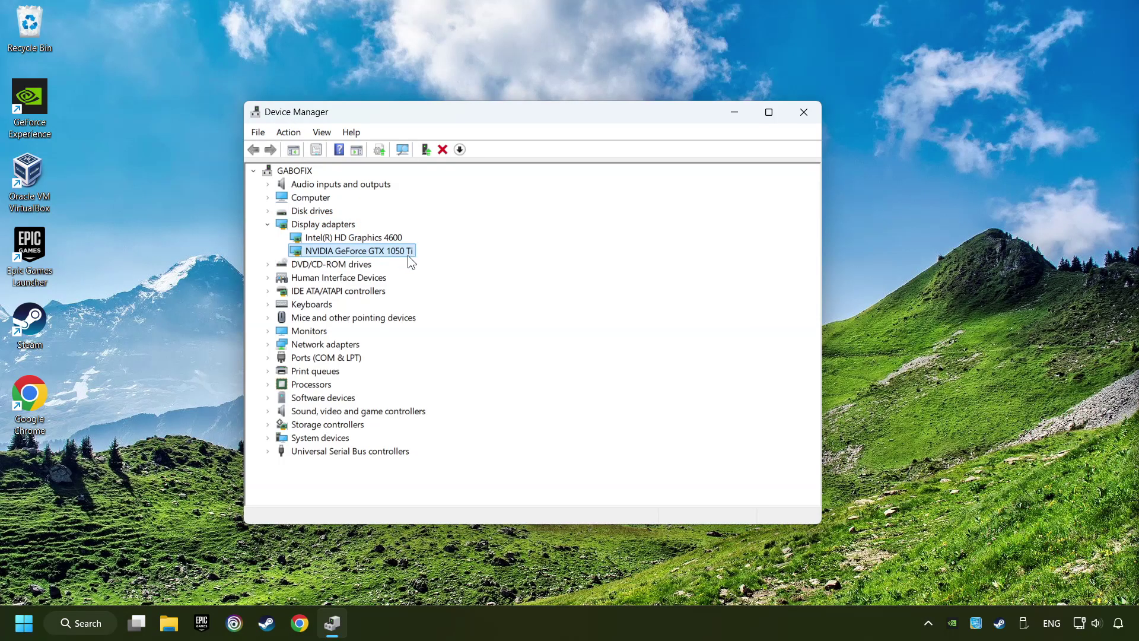
{"action": "right_click", "coordinate": [355, 250]}
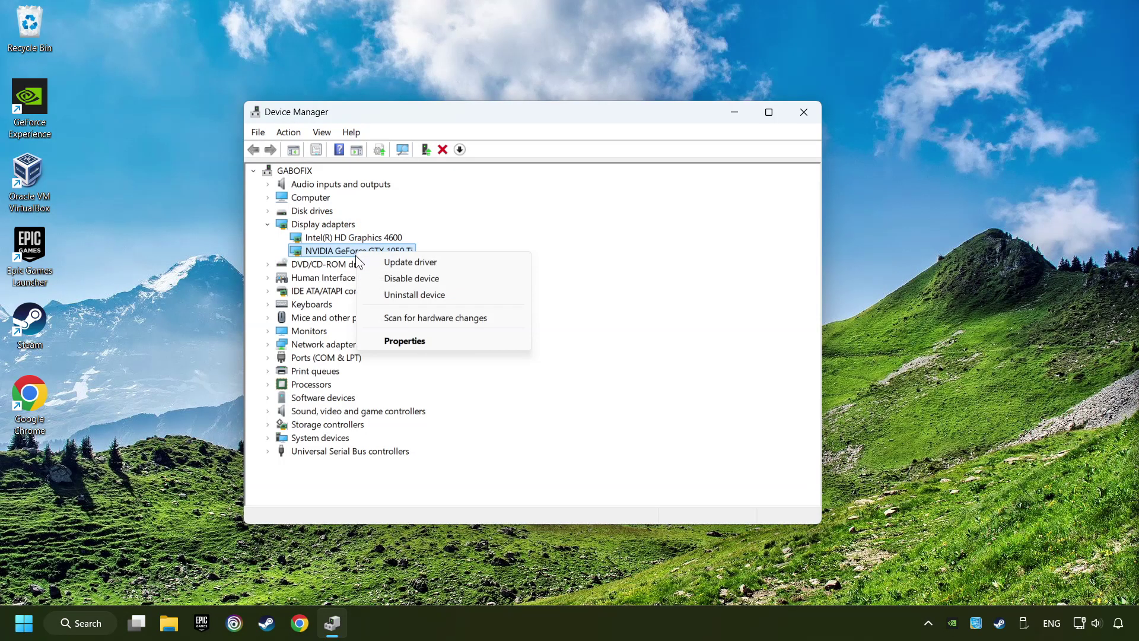
{"action": "left_click", "coordinate": [457, 262]}
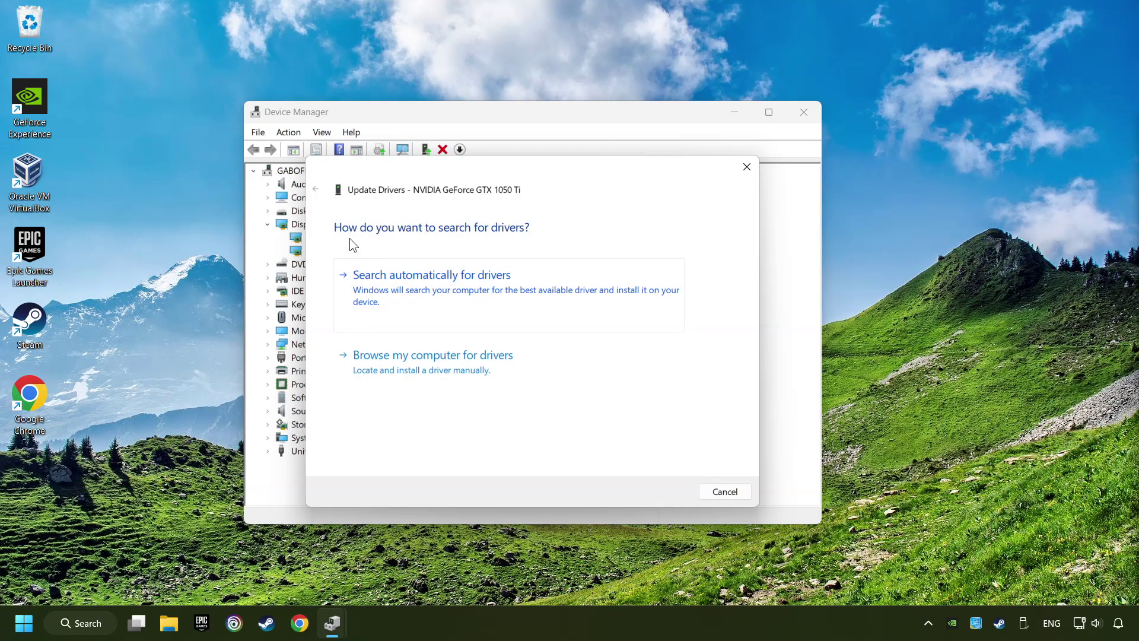
{"action": "left_click", "coordinate": [443, 282]}
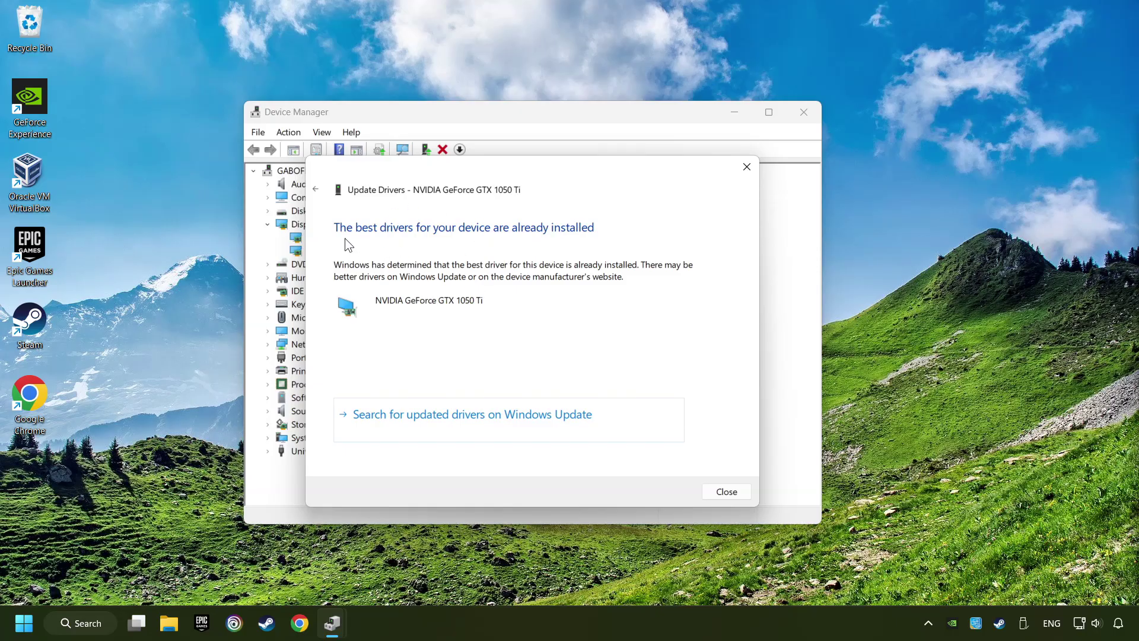
{"action": "left_click", "coordinate": [727, 492]}
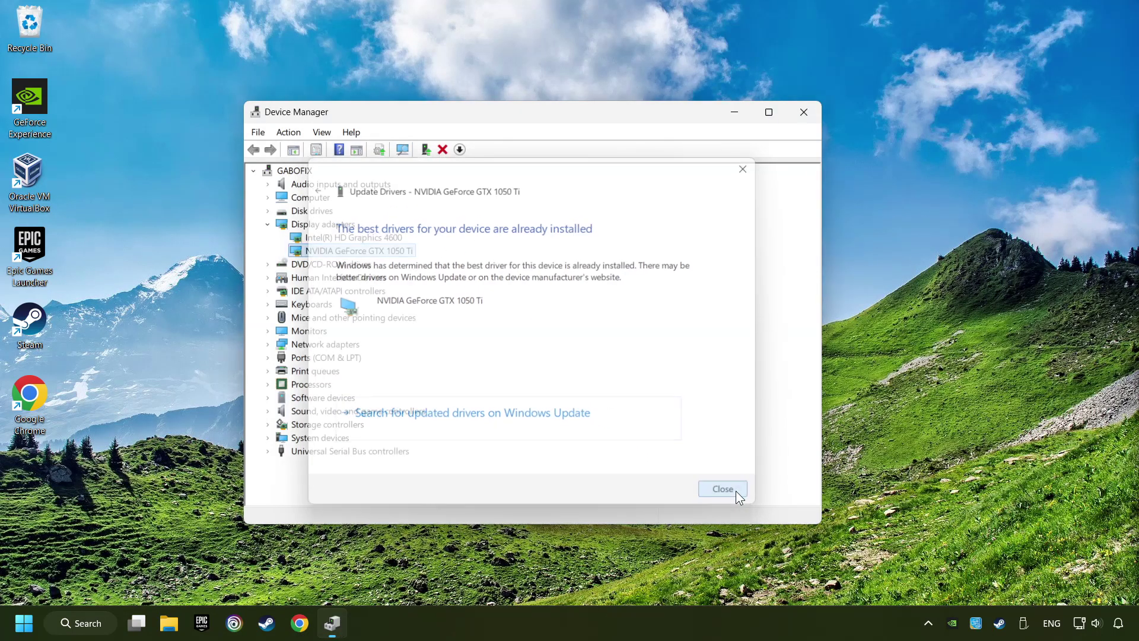
Close Device Manager and search Google for 'nvidia geforce driver download'
{"action": "left_click", "coordinate": [804, 113]}
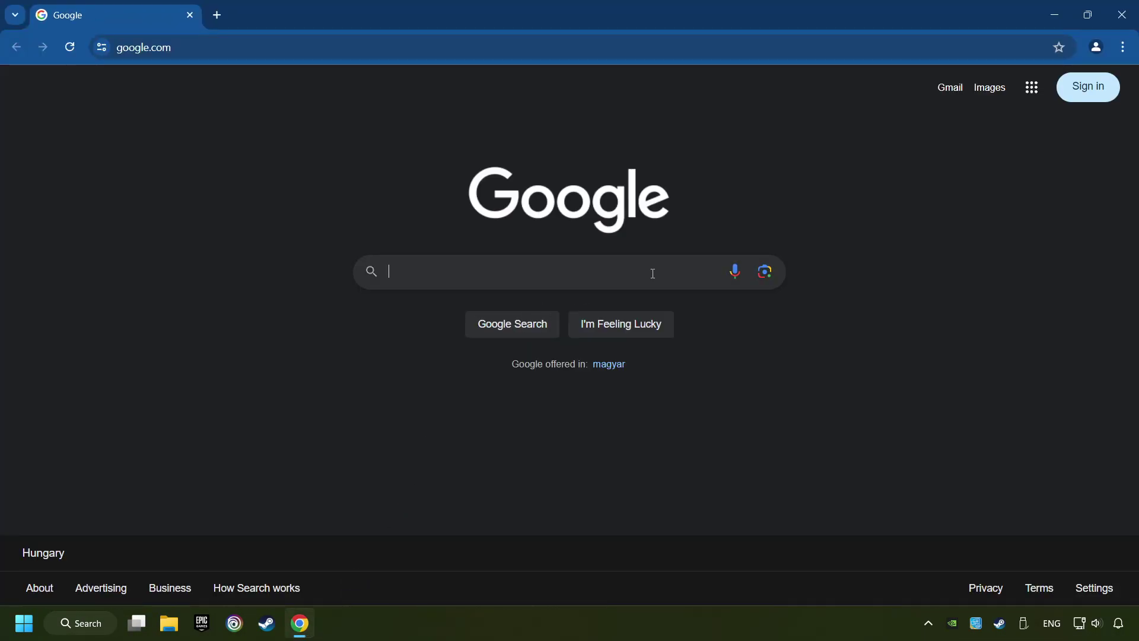
{"action": "type", "text": "nvidi"}
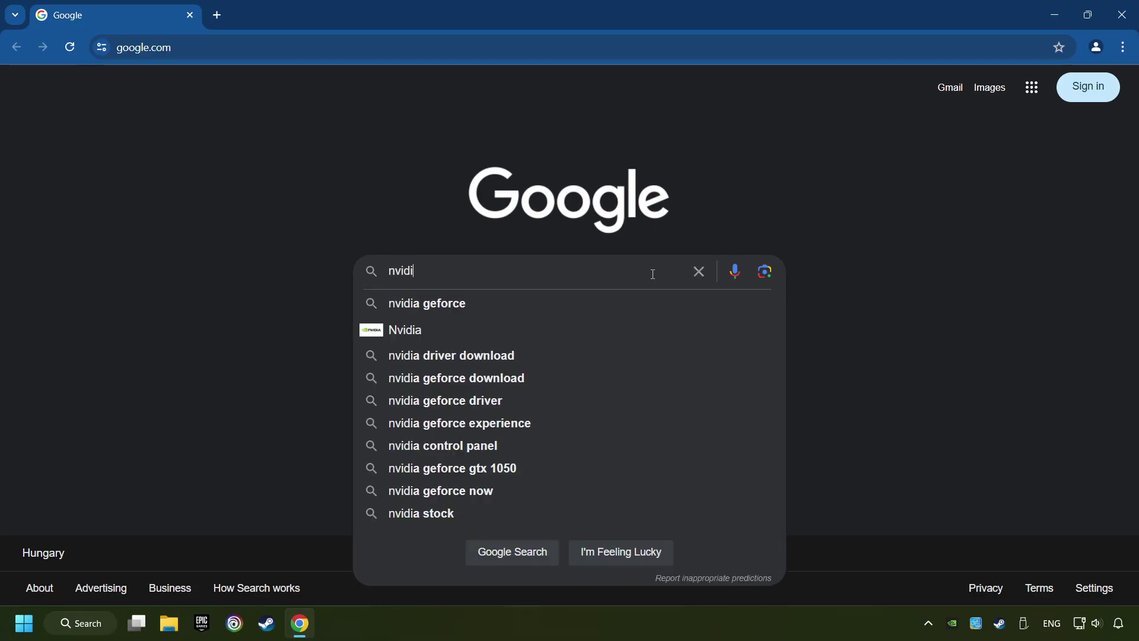
{"action": "type", "text": "a geforce "}
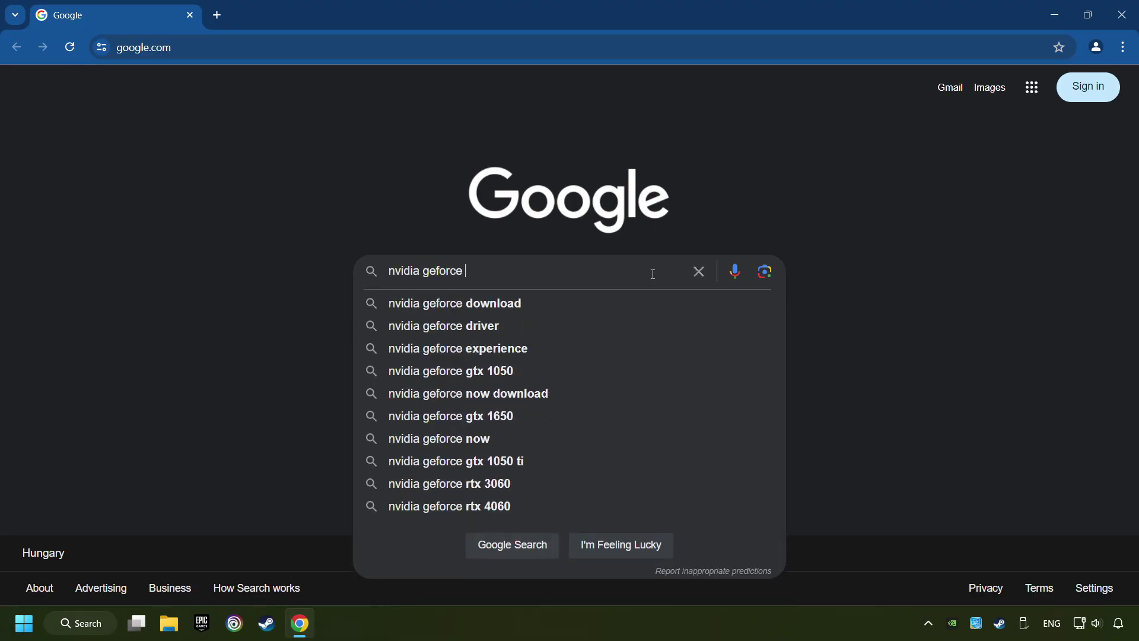
{"action": "type", "text": "driver d"}
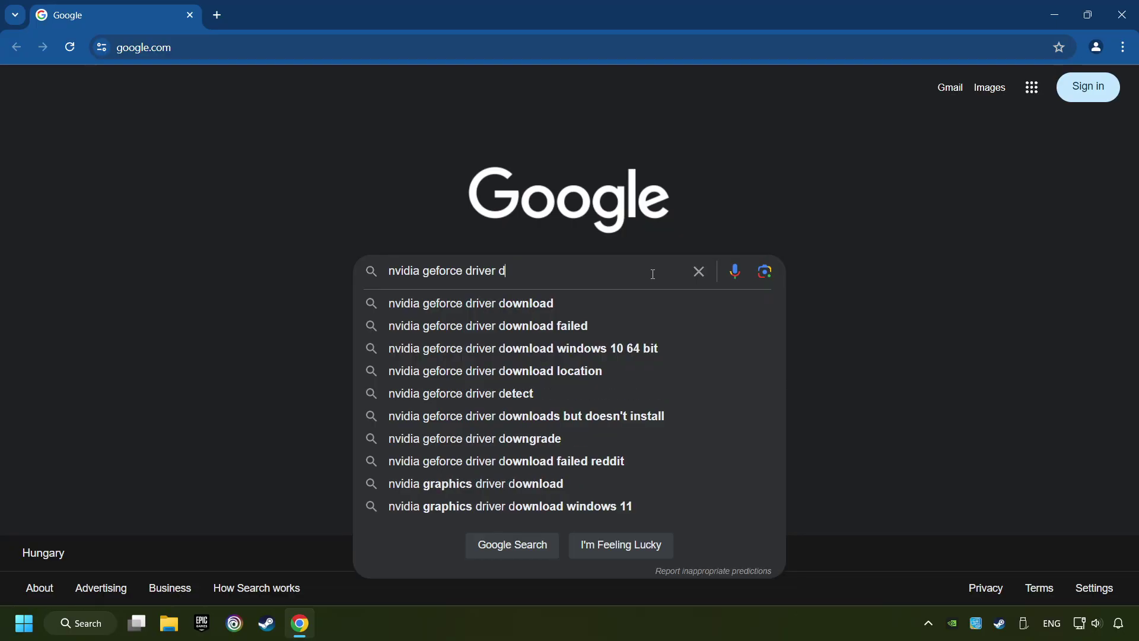
{"action": "type", "text": "ownload"}
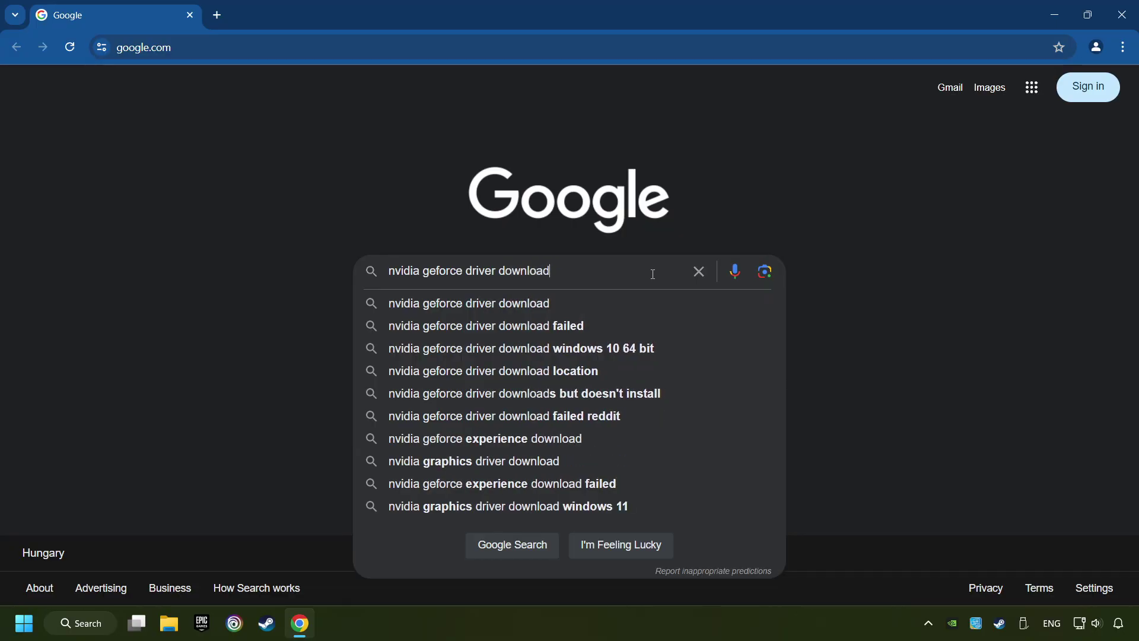
{"action": "key", "text": "Return"}
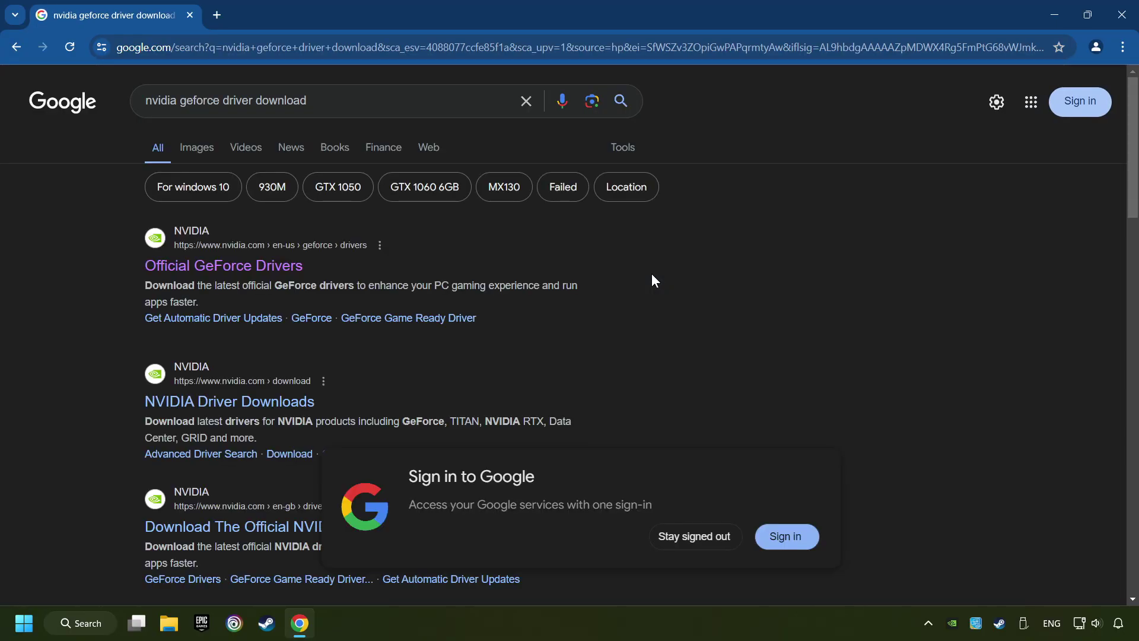
Download GeForce Experience from NVIDIA's Official GeForce Drivers page, launch its installer, and close Chrome
{"action": "left_click", "coordinate": [220, 267]}
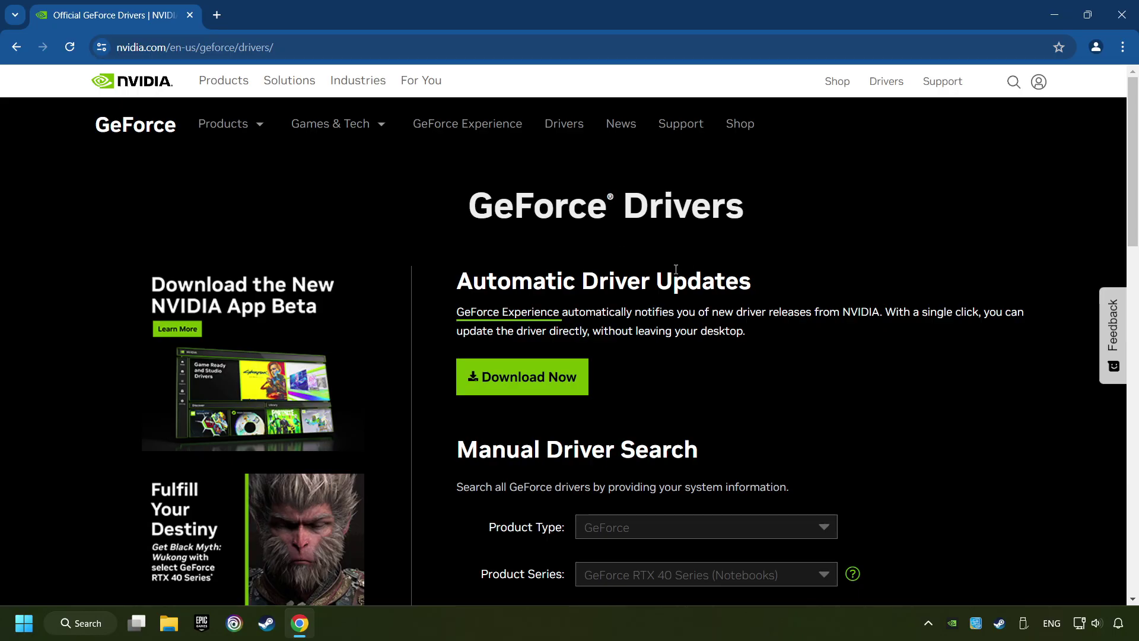
{"action": "left_click", "coordinate": [538, 387]}
{"action": "left_click", "coordinate": [1069, 47]}
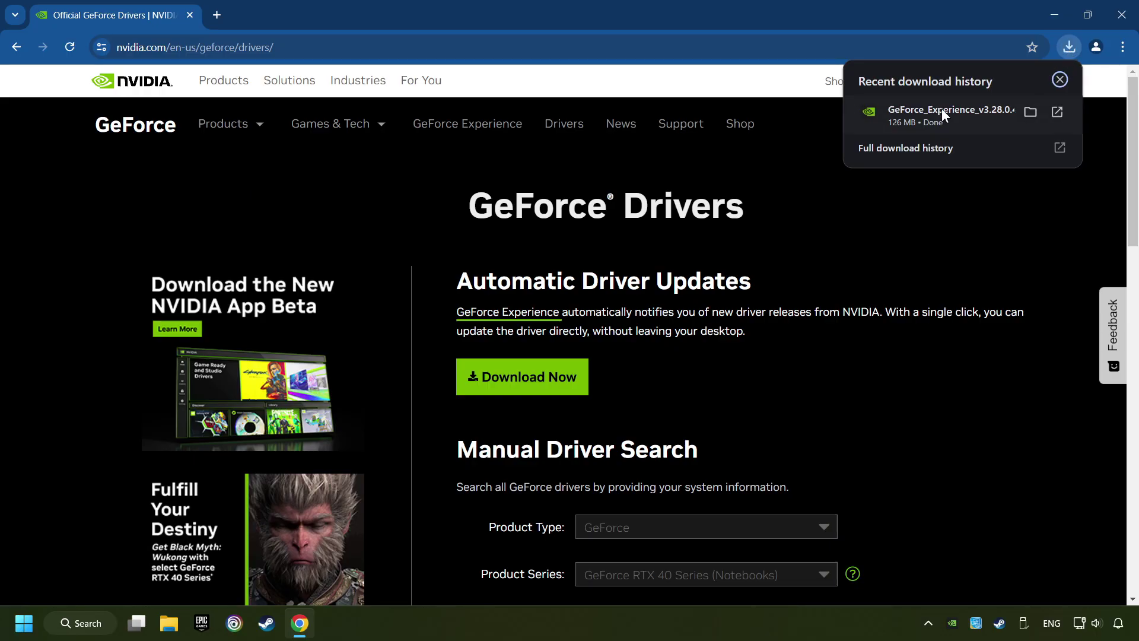
{"action": "left_click", "coordinate": [973, 113]}
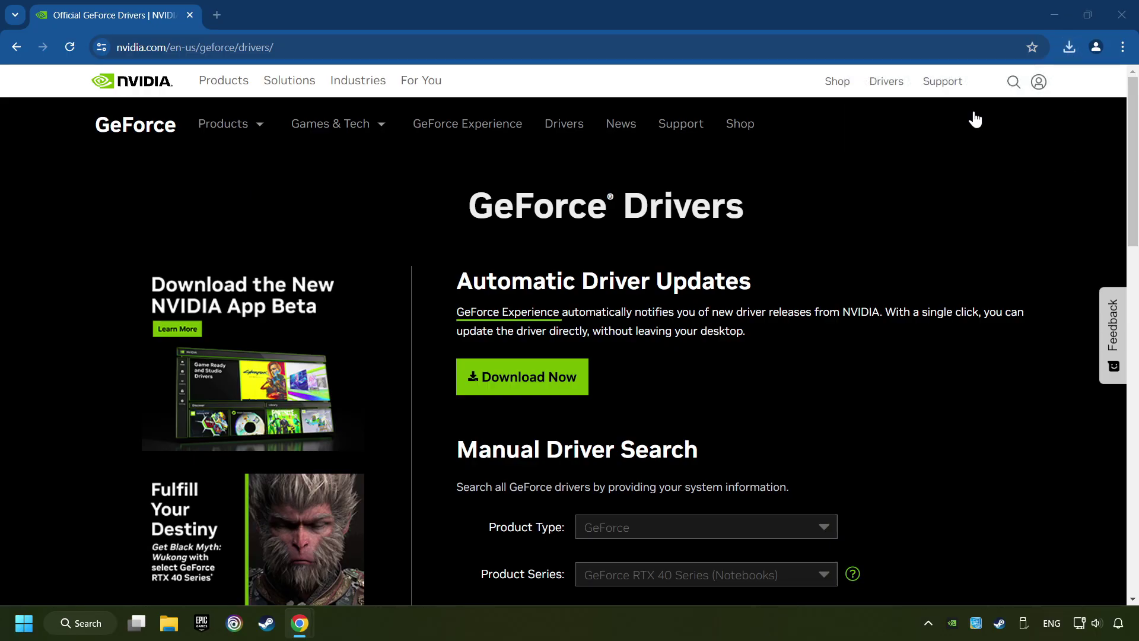
{"action": "left_click", "coordinate": [1121, 15]}
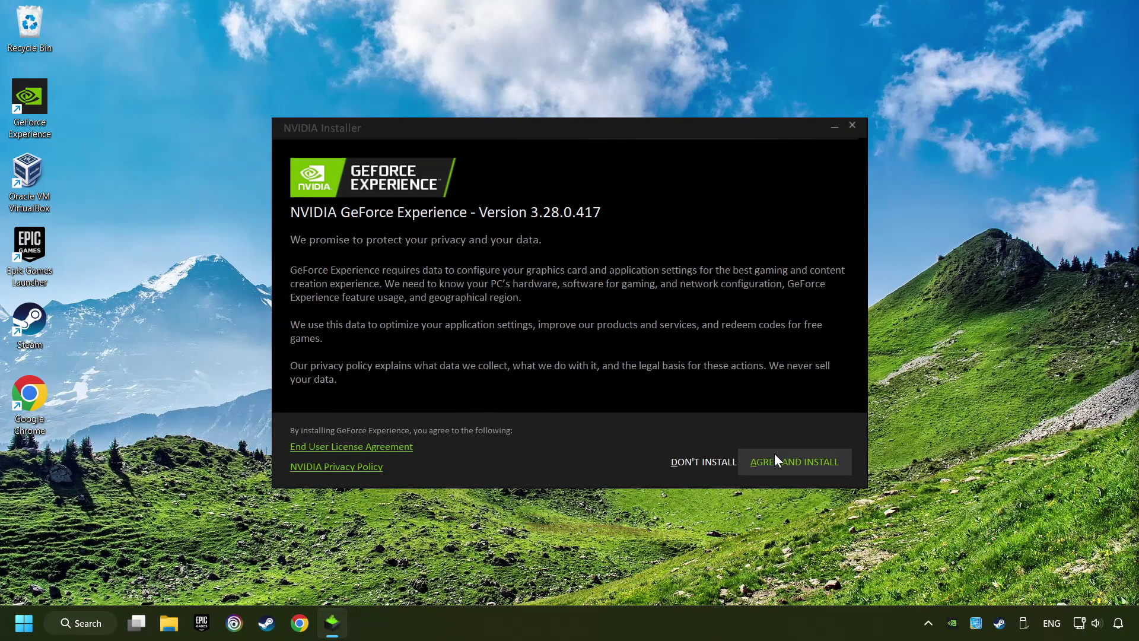
Accept the licence and install GeForce Experience 3.28.0.417
{"action": "left_click", "coordinate": [834, 474]}
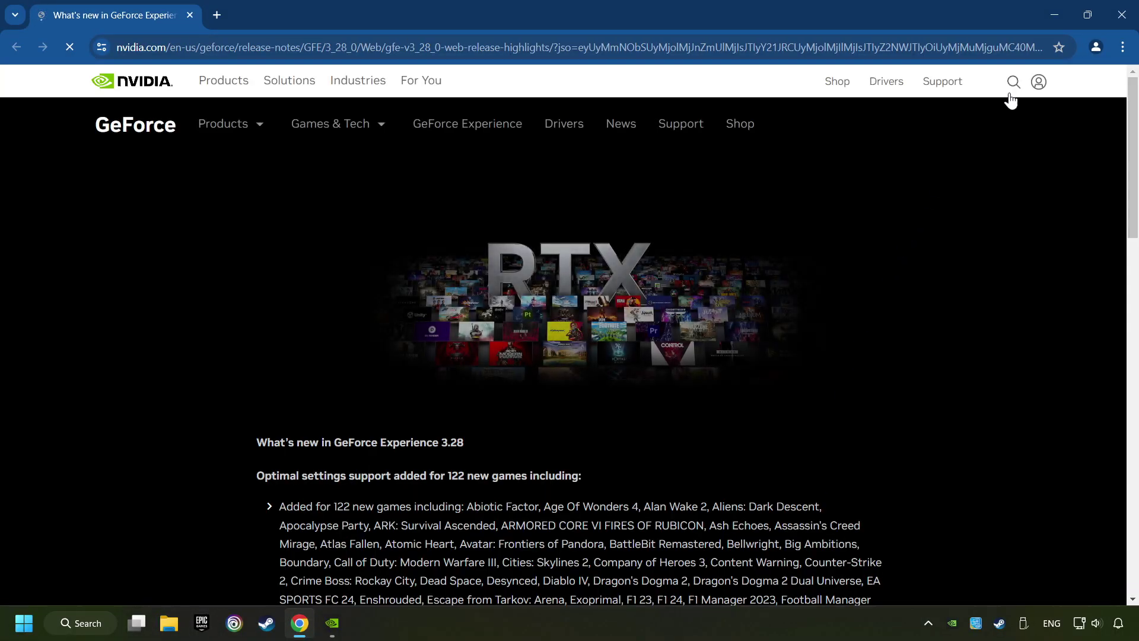
Close the release notes, confirm Game Ready Driver 556.12 is the latest, then quit GeForce Experience
{"action": "left_click", "coordinate": [1122, 14]}
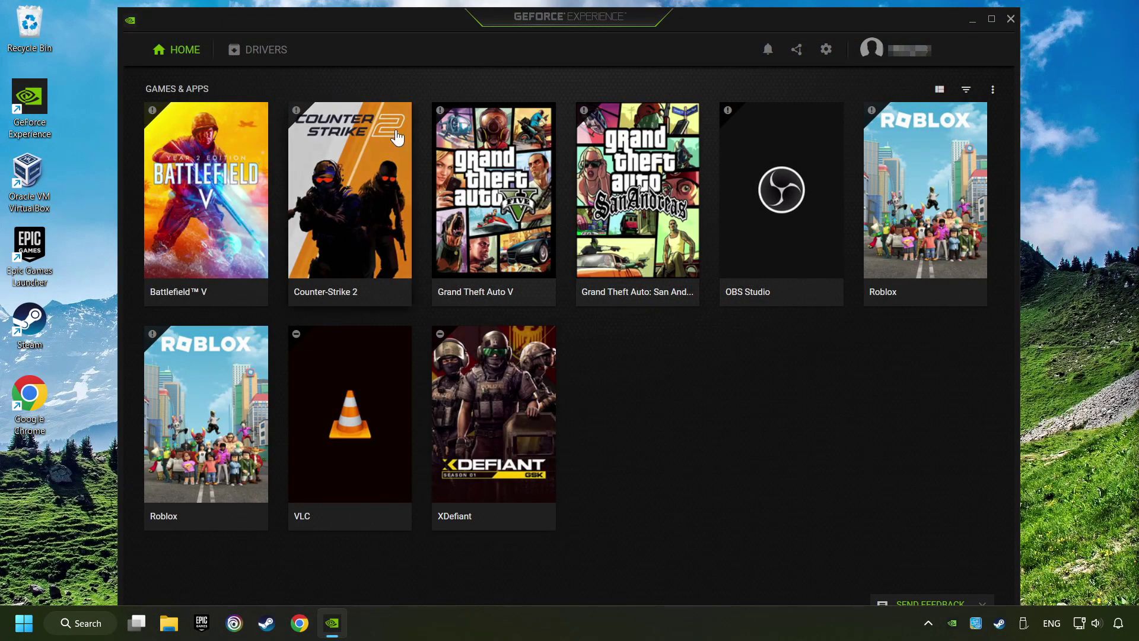
{"action": "left_click", "coordinate": [264, 59]}
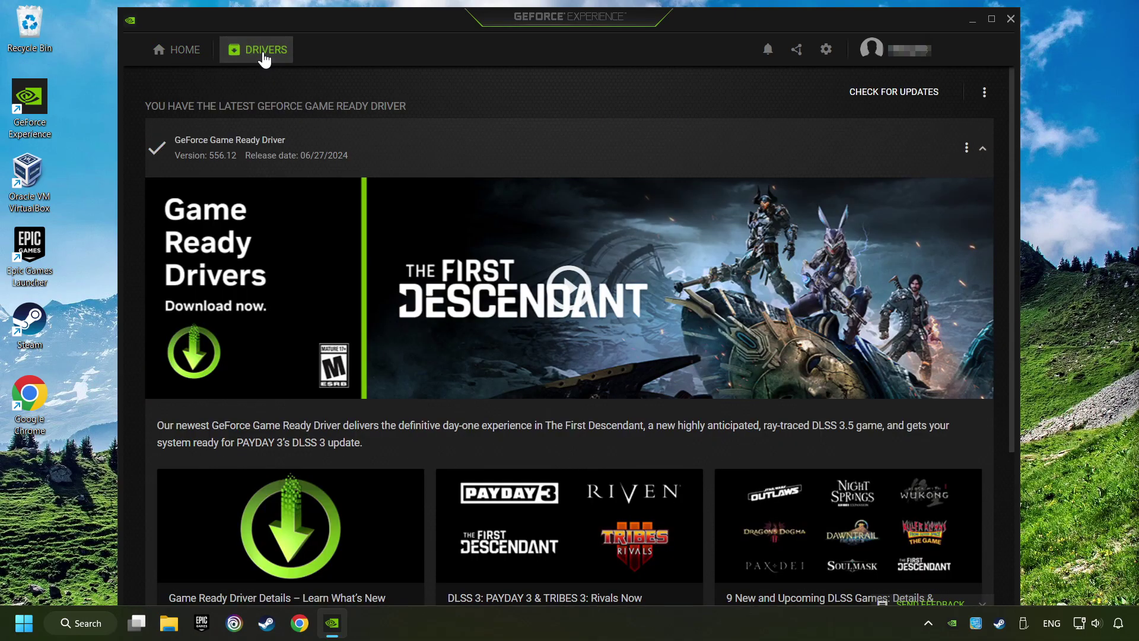
{"action": "left_click", "coordinate": [903, 99]}
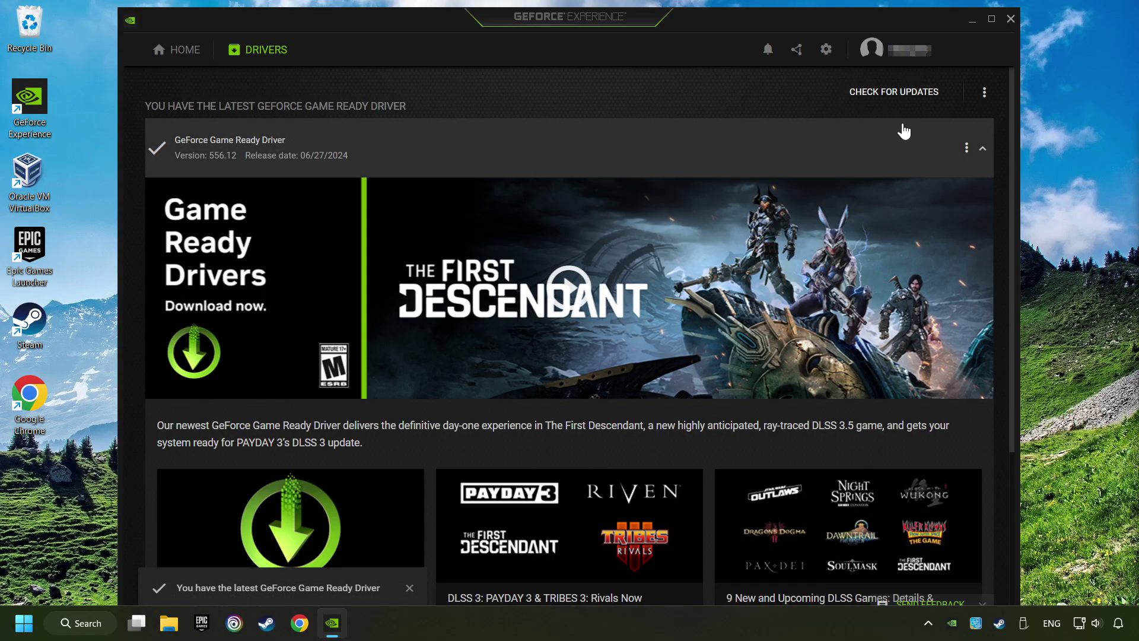
{"action": "left_click", "coordinate": [1010, 18]}
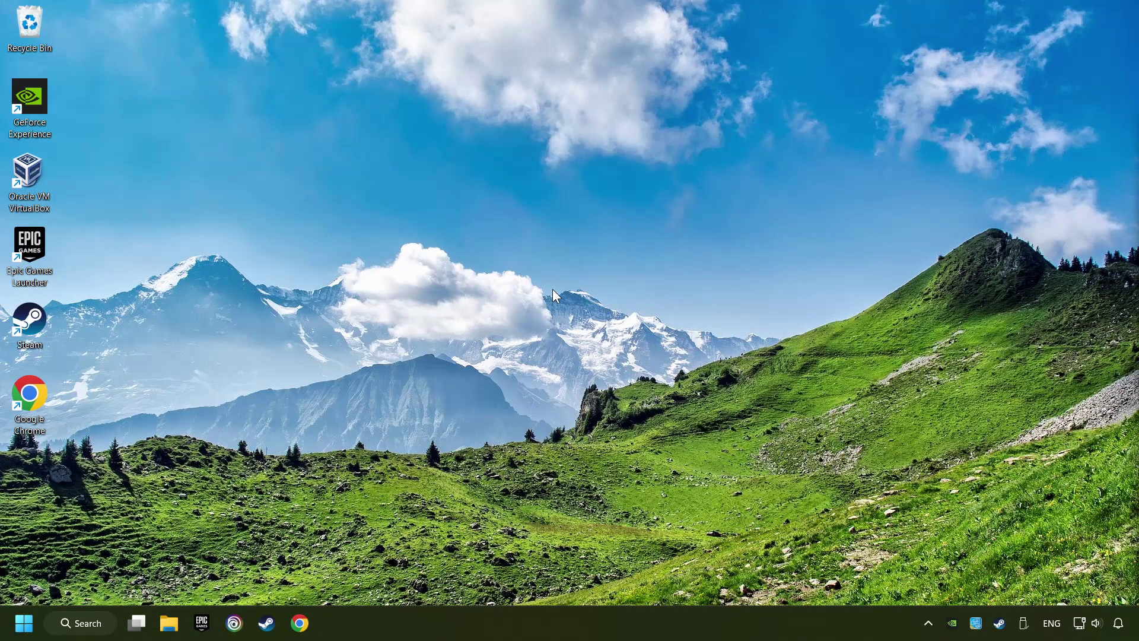
Search Windows for 'graphics settings' and open the Display > Graphics page
{"action": "left_click", "coordinate": [88, 624]}
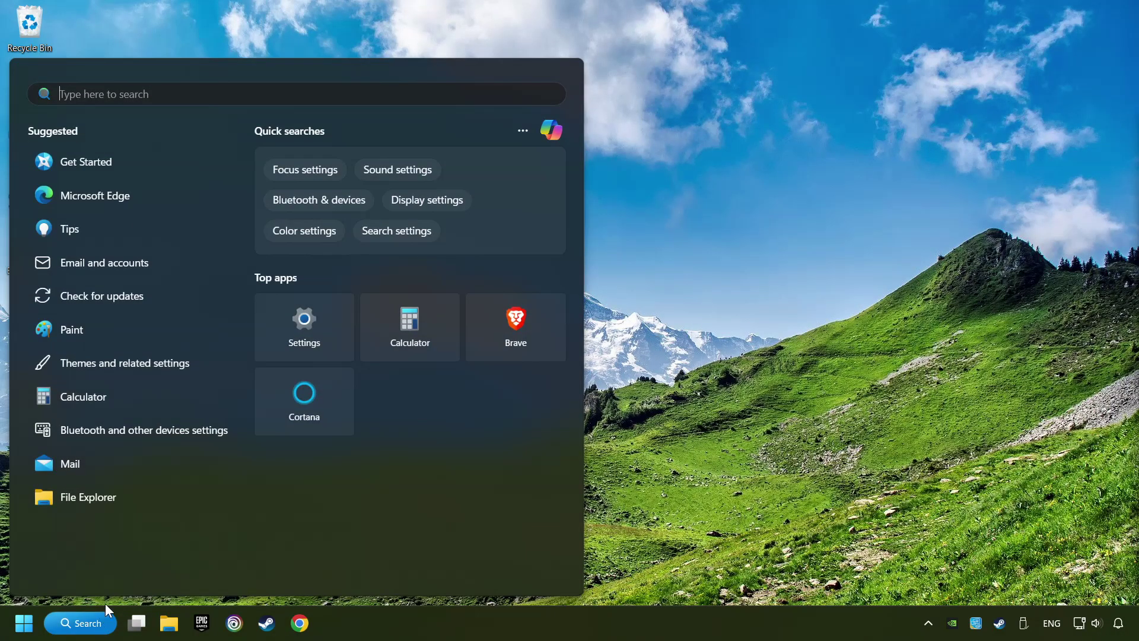
{"action": "type", "text": "graphics settings"}
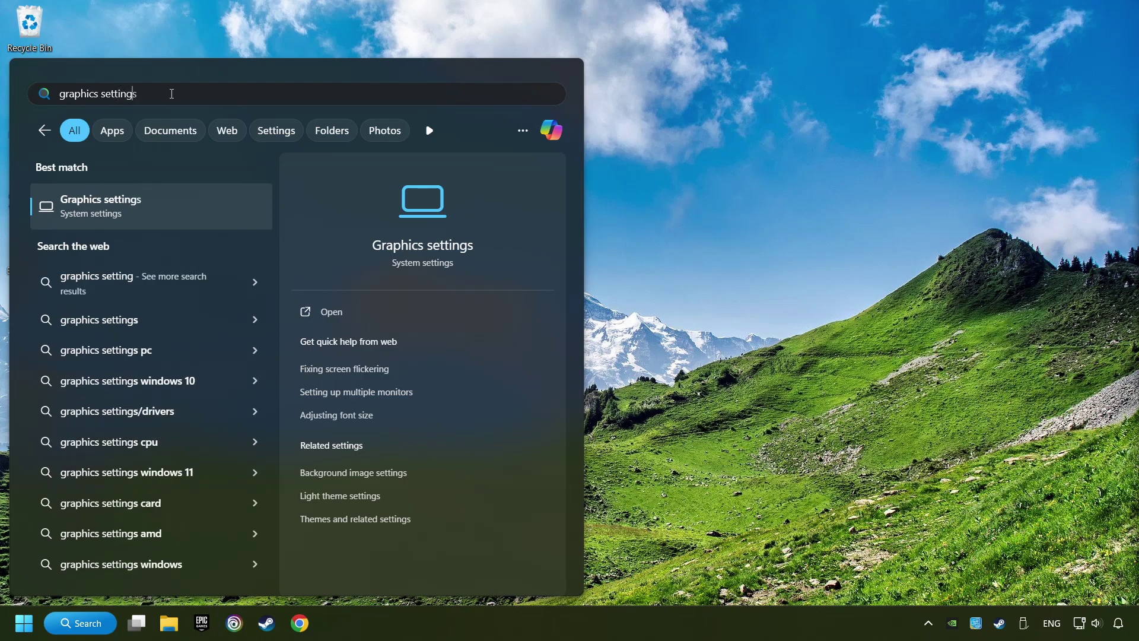
{"action": "left_click", "coordinate": [233, 204]}
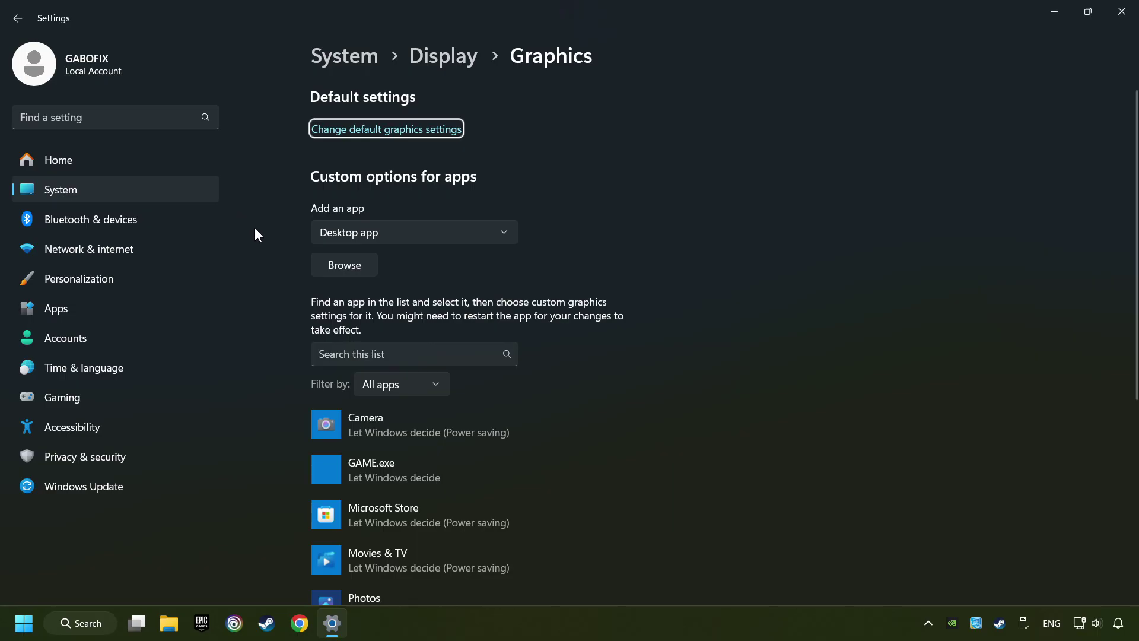
Scroll the Graphics app list, then start adding a program but cancel
{"action": "scroll", "coordinate": [255, 227], "scroll_direction": "down", "scroll_amount": 1}
{"action": "scroll", "coordinate": [258, 255], "scroll_direction": "down", "scroll_amount": 1}
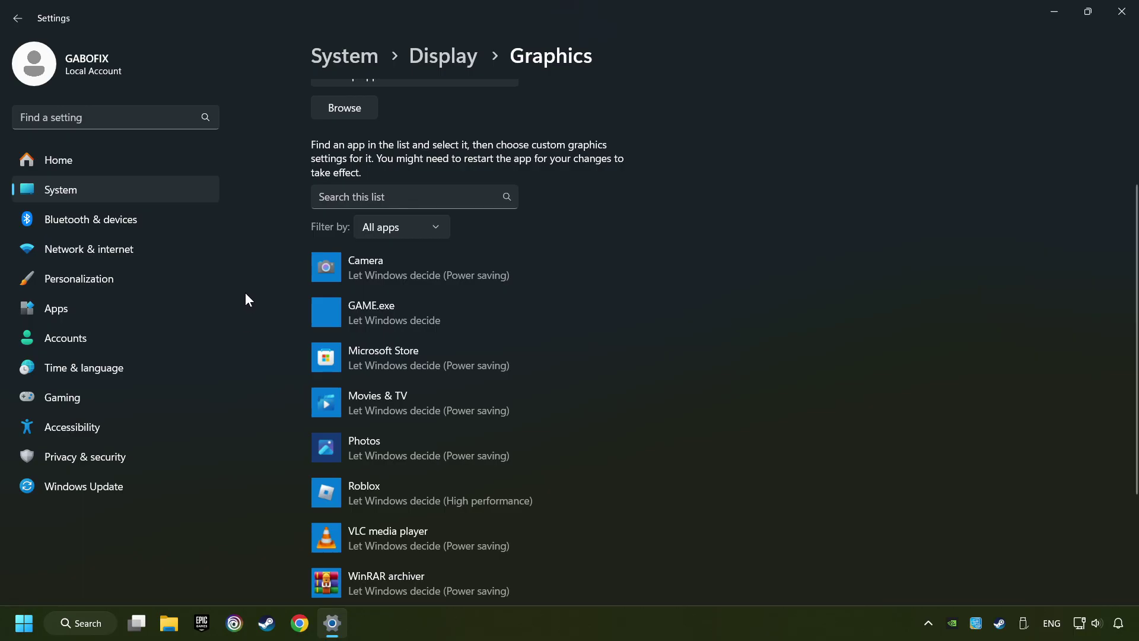
{"action": "scroll", "coordinate": [267, 272], "scroll_direction": "up", "scroll_amount": 2}
{"action": "left_click", "coordinate": [354, 268]}
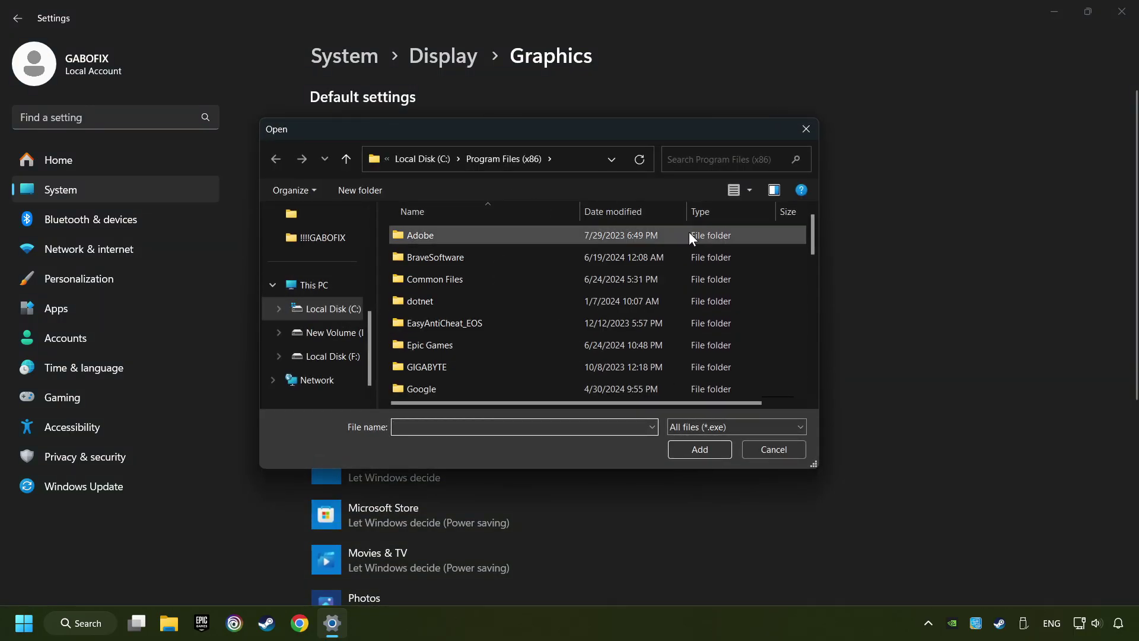
{"action": "left_click", "coordinate": [808, 130]}
Save High performance as GAME.exe's graphics preference on the GTX 1050 Ti, then close Settings
{"action": "scroll", "coordinate": [726, 235], "scroll_direction": "down", "scroll_amount": 3}
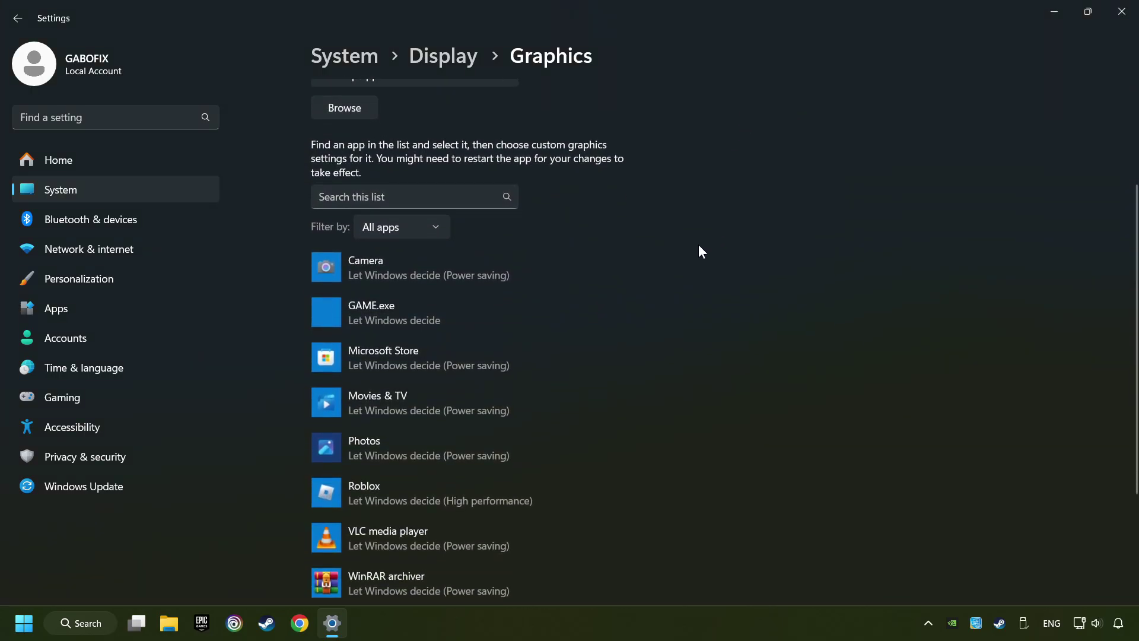
{"action": "left_click", "coordinate": [383, 332]}
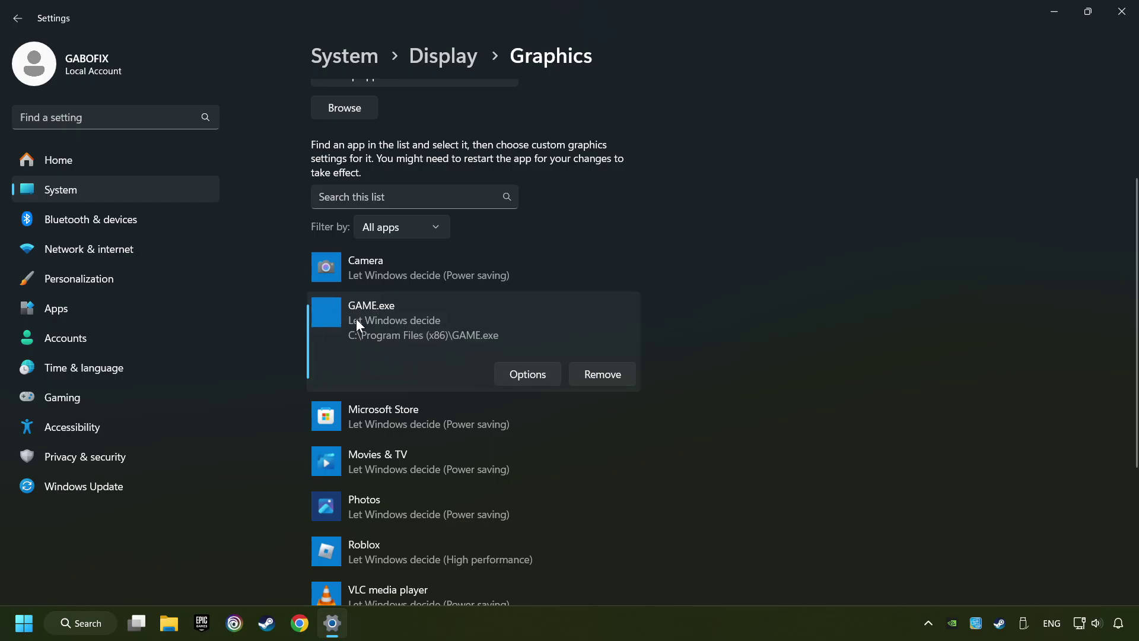
{"action": "left_click", "coordinate": [529, 373]}
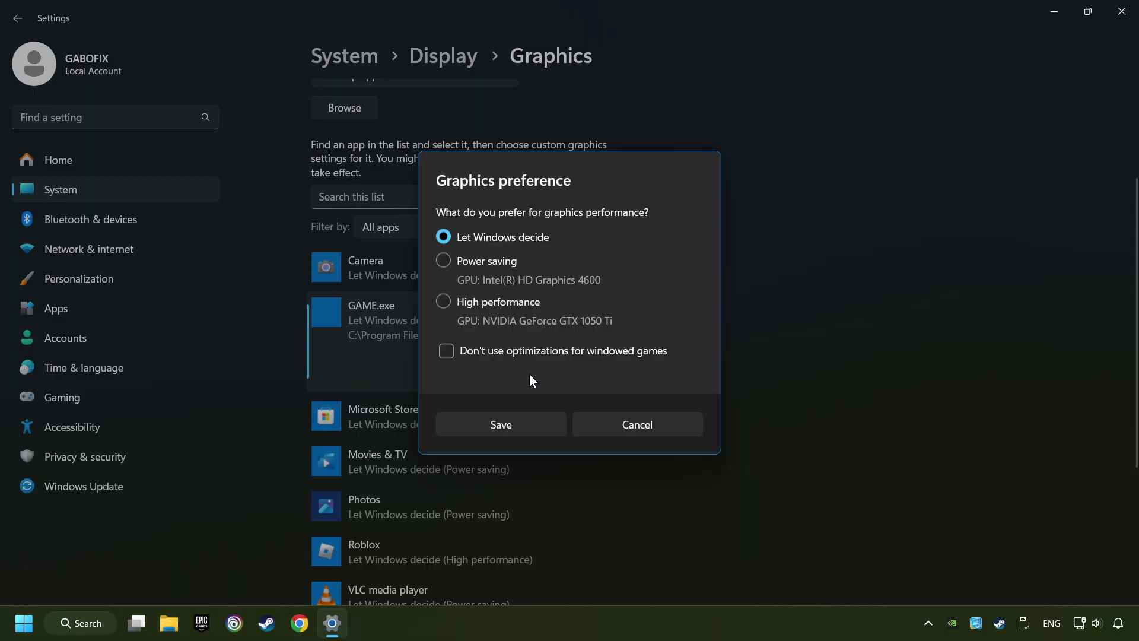
{"action": "left_click", "coordinate": [442, 302]}
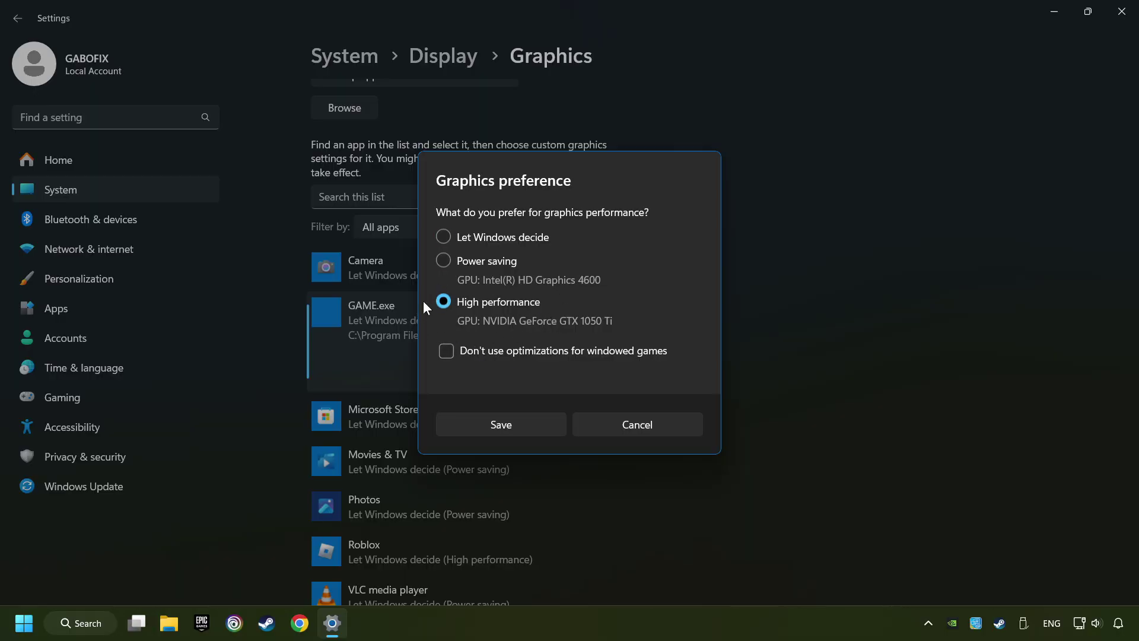
{"action": "left_click", "coordinate": [522, 425]}
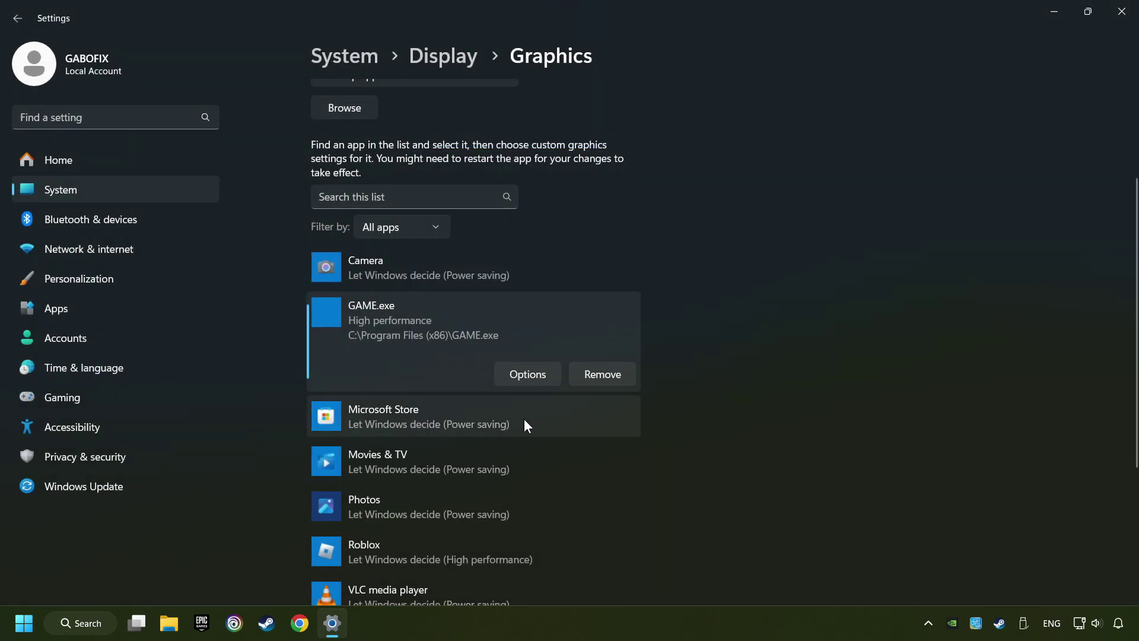
{"action": "left_click", "coordinate": [1122, 15]}
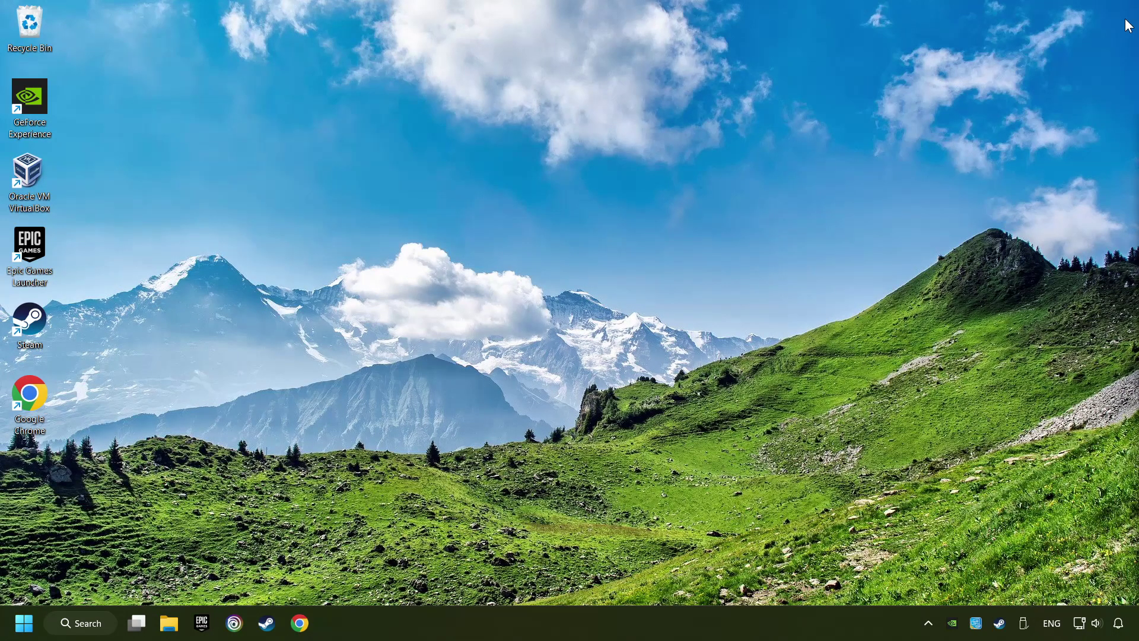
Launch NVIDIA Control Panel from the desktop's full context menu and scroll the global 3D settings
{"action": "right_click", "coordinate": [536, 257]}
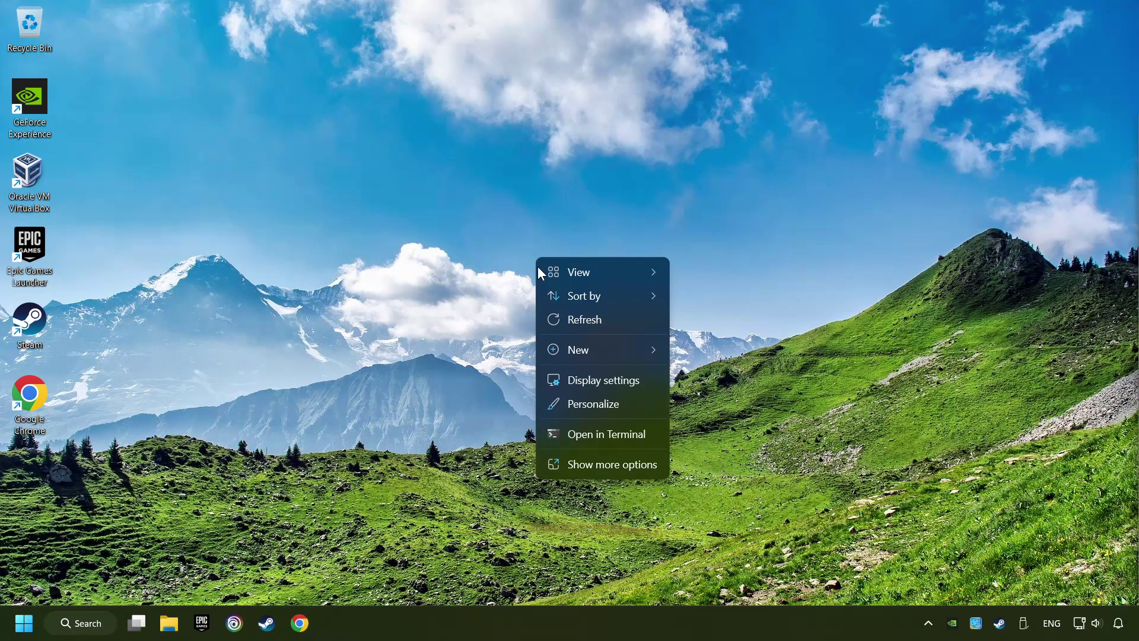
{"action": "left_click", "coordinate": [602, 466]}
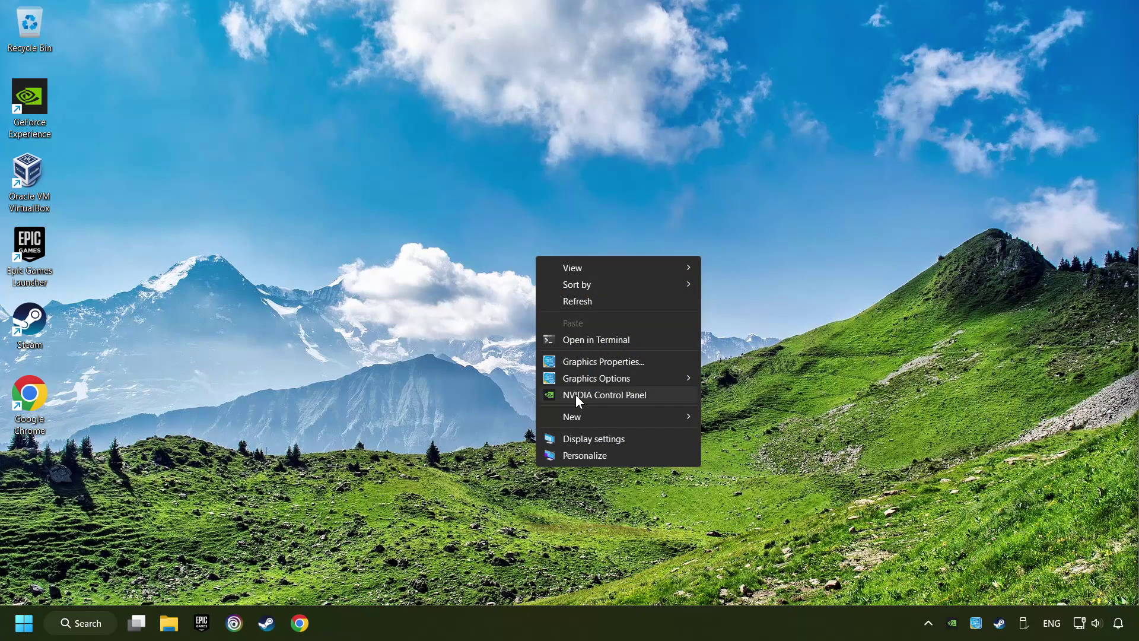
{"action": "left_click", "coordinate": [671, 403]}
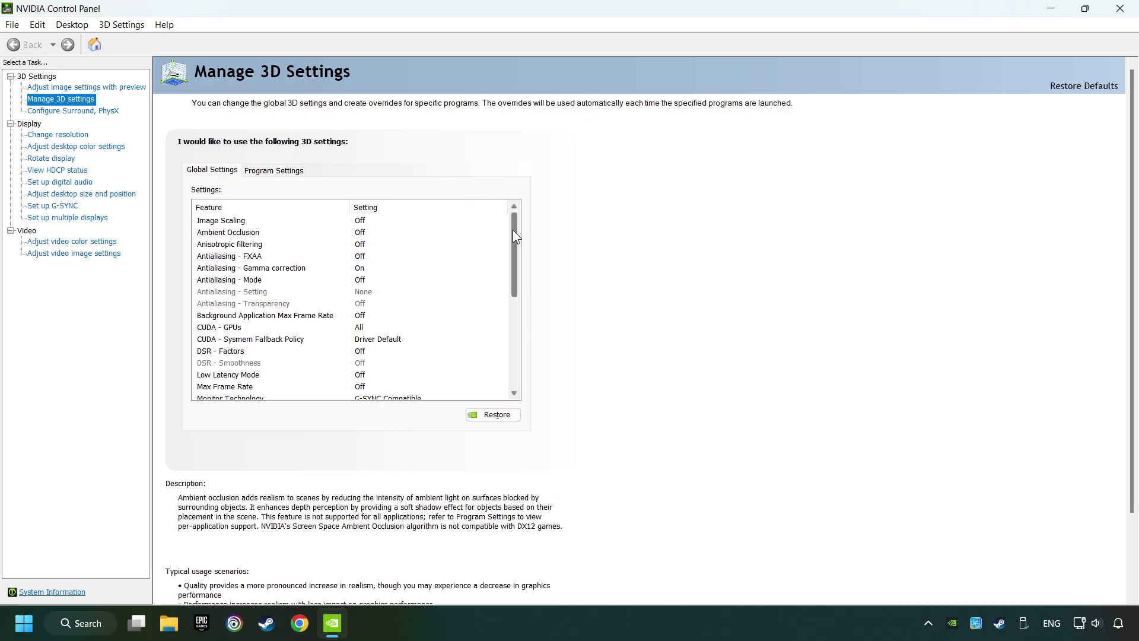
{"action": "left_click_drag", "start_coordinate": [513, 230], "coordinate": [510, 289]}
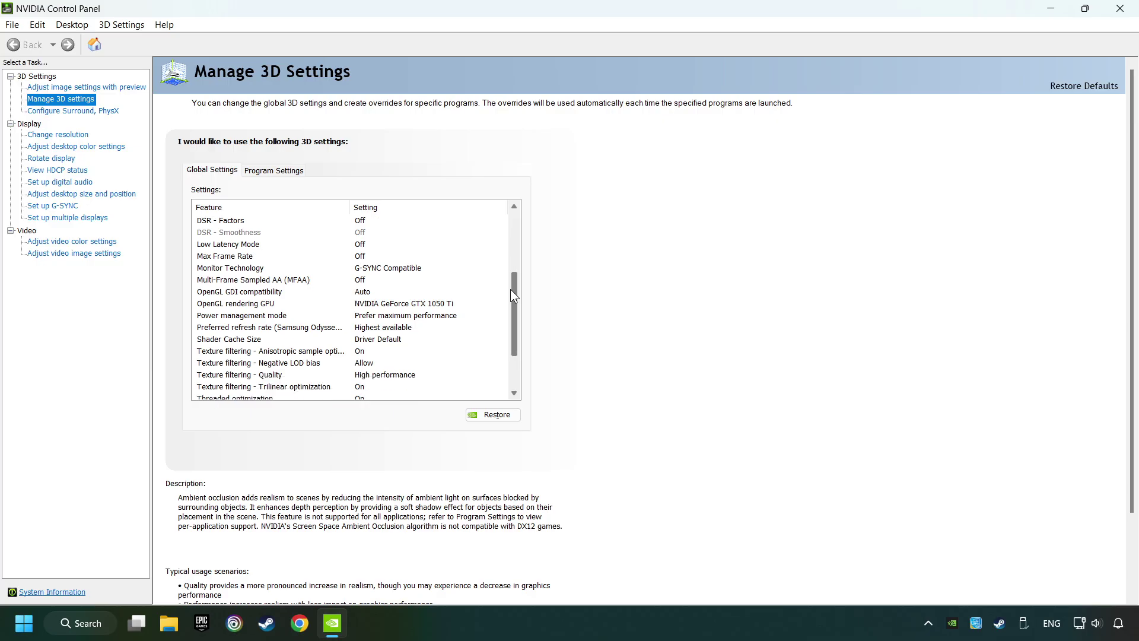
Keep the GTX 1050 Ti for OpenGL rendering and Prefer maximum performance for power management
{"action": "left_click", "coordinate": [208, 305]}
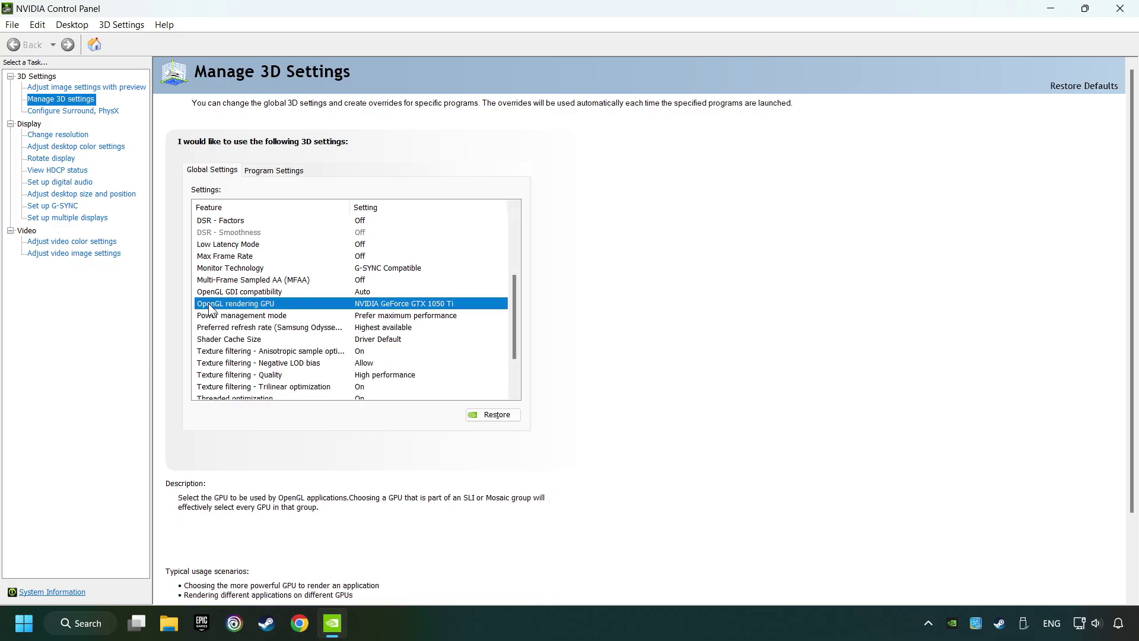
{"action": "left_click", "coordinate": [423, 304]}
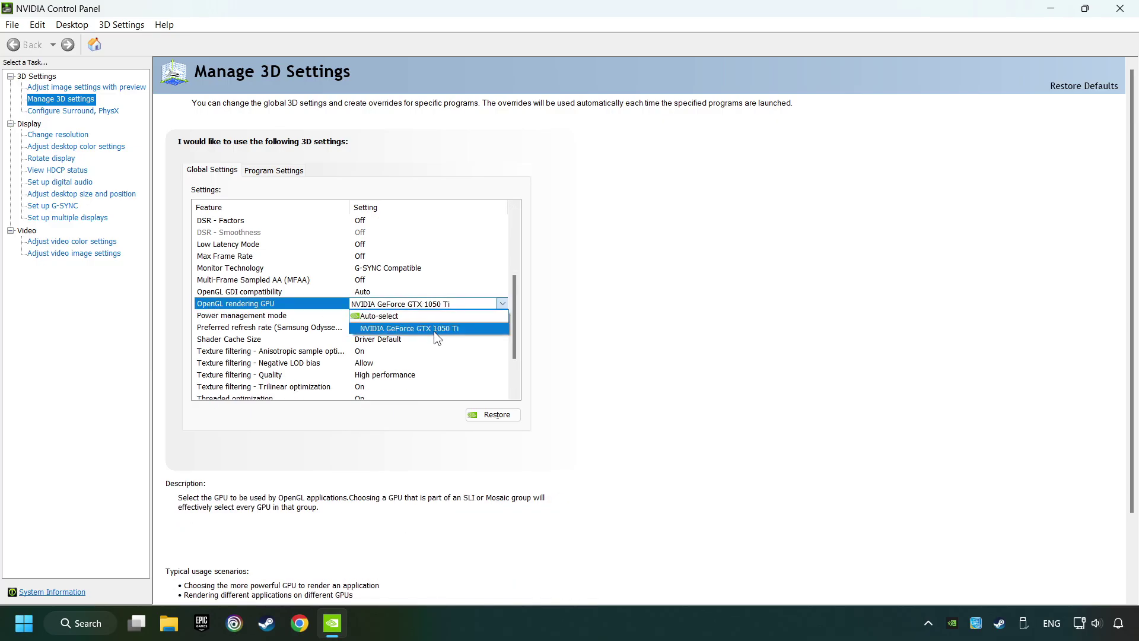
{"action": "left_click", "coordinate": [434, 327]}
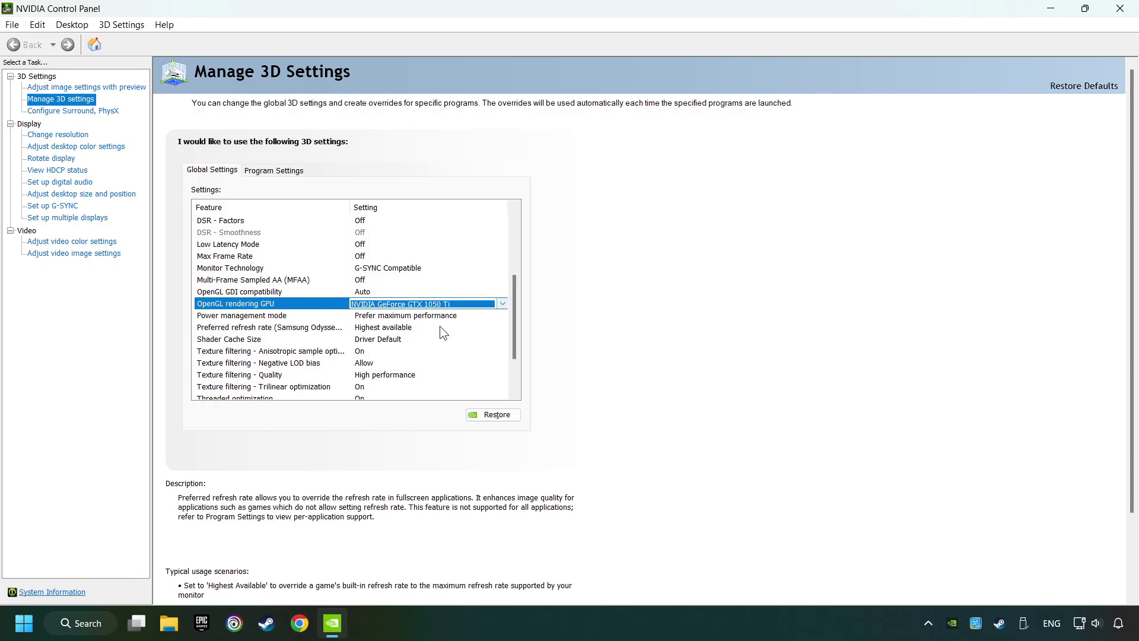
{"action": "left_click", "coordinate": [261, 318]}
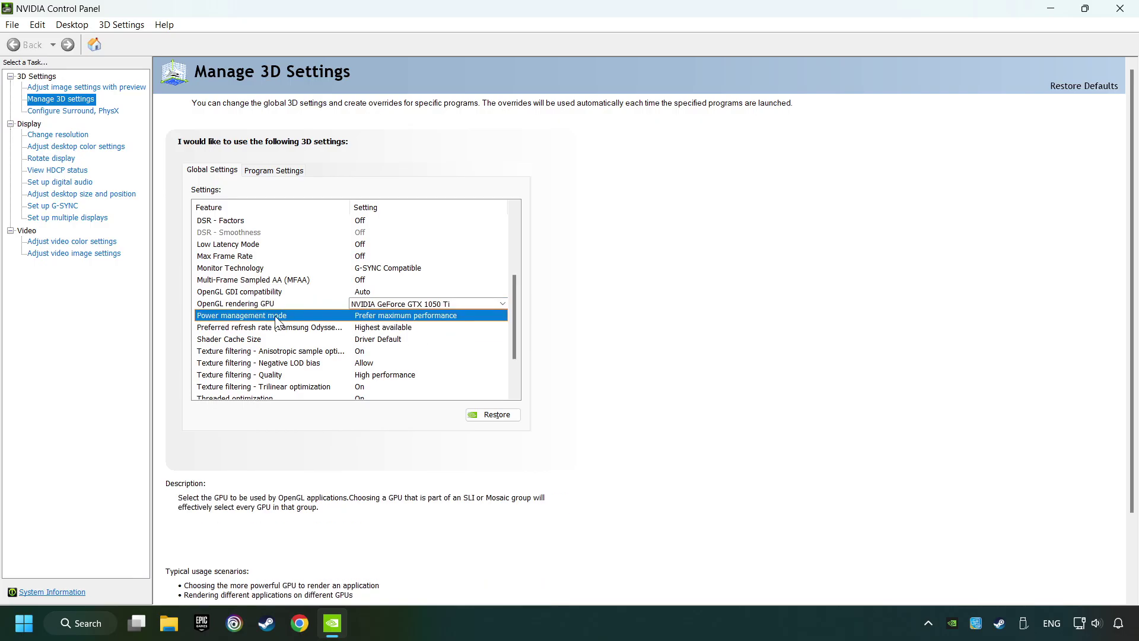
{"action": "left_click", "coordinate": [388, 318]}
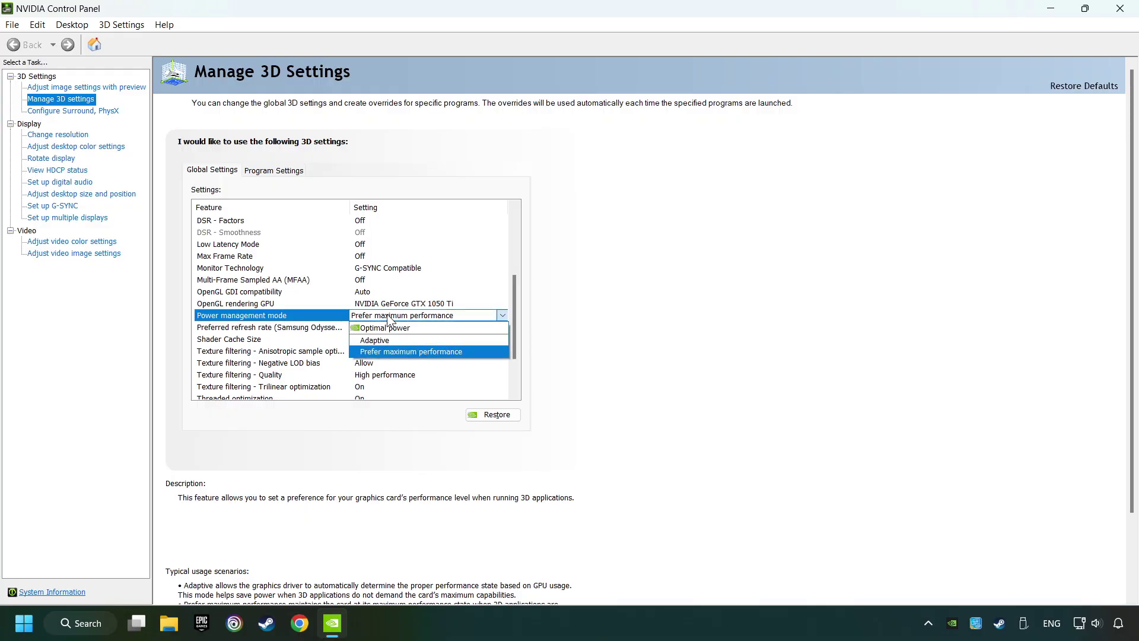
{"action": "left_click", "coordinate": [414, 352]}
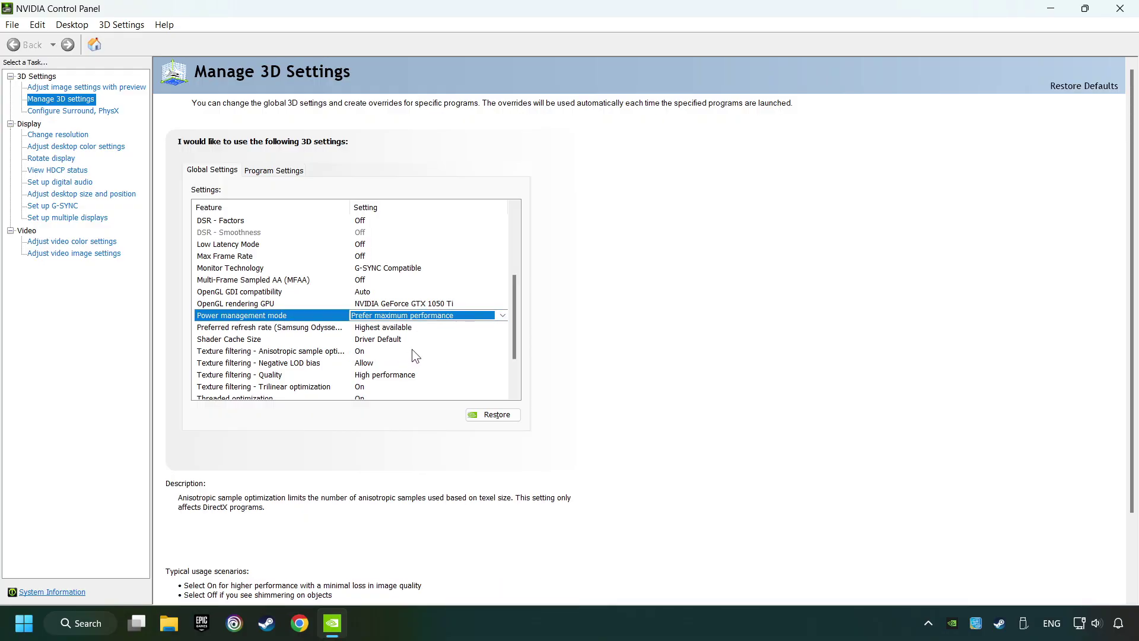
{"action": "left_click_drag", "start_coordinate": [516, 332], "coordinate": [515, 352]}
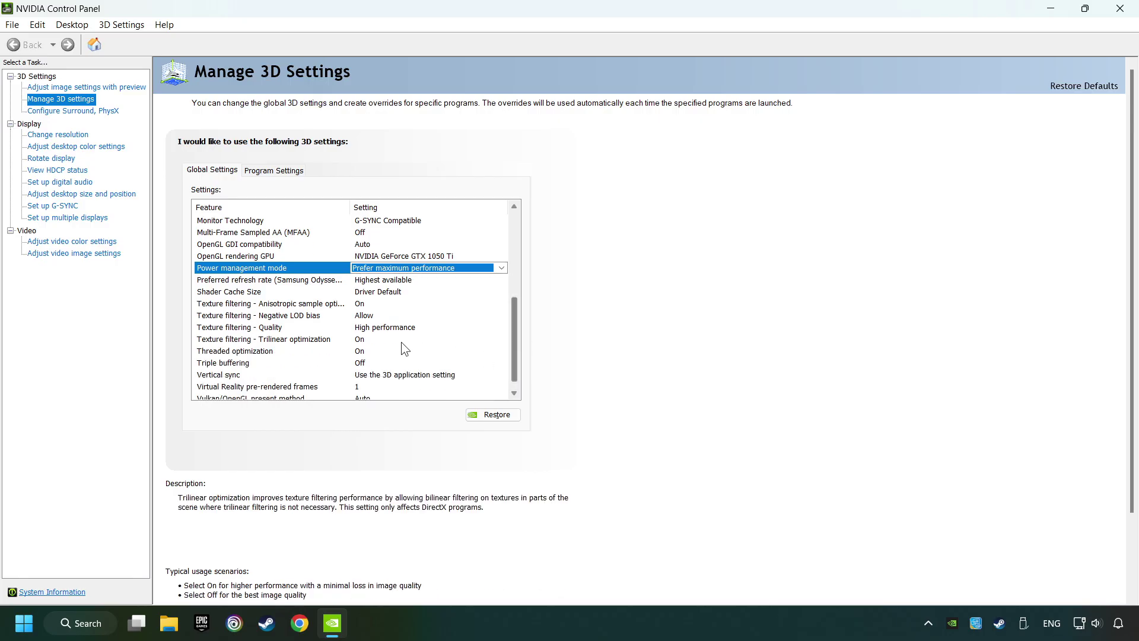
Set Texture filtering - Quality to High performance
{"action": "left_click", "coordinate": [248, 332]}
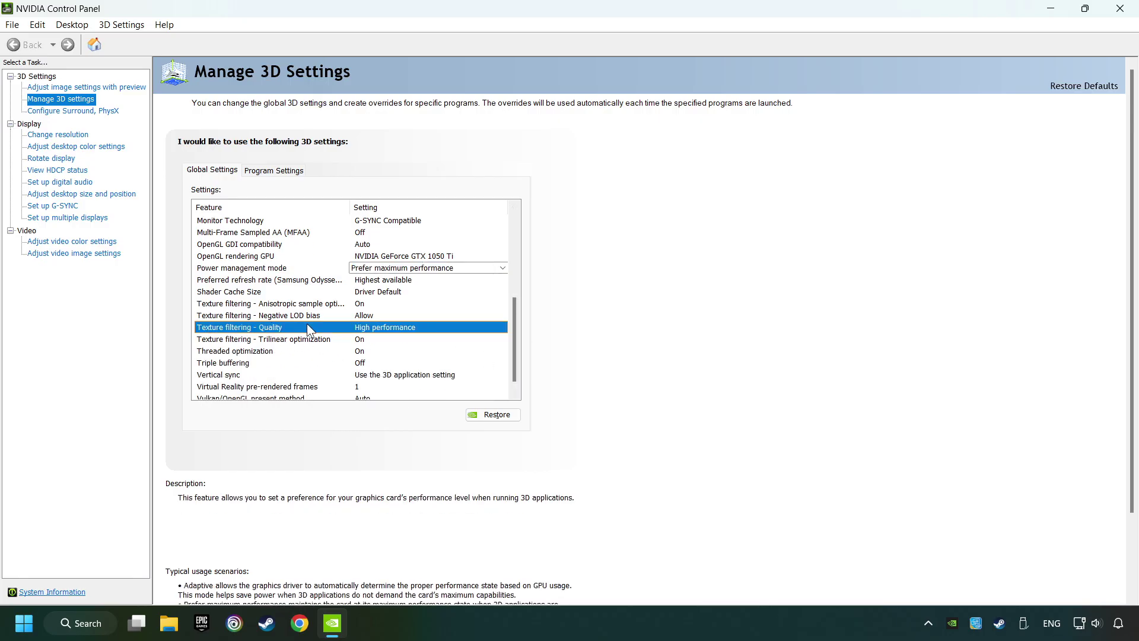
{"action": "left_click", "coordinate": [406, 326]}
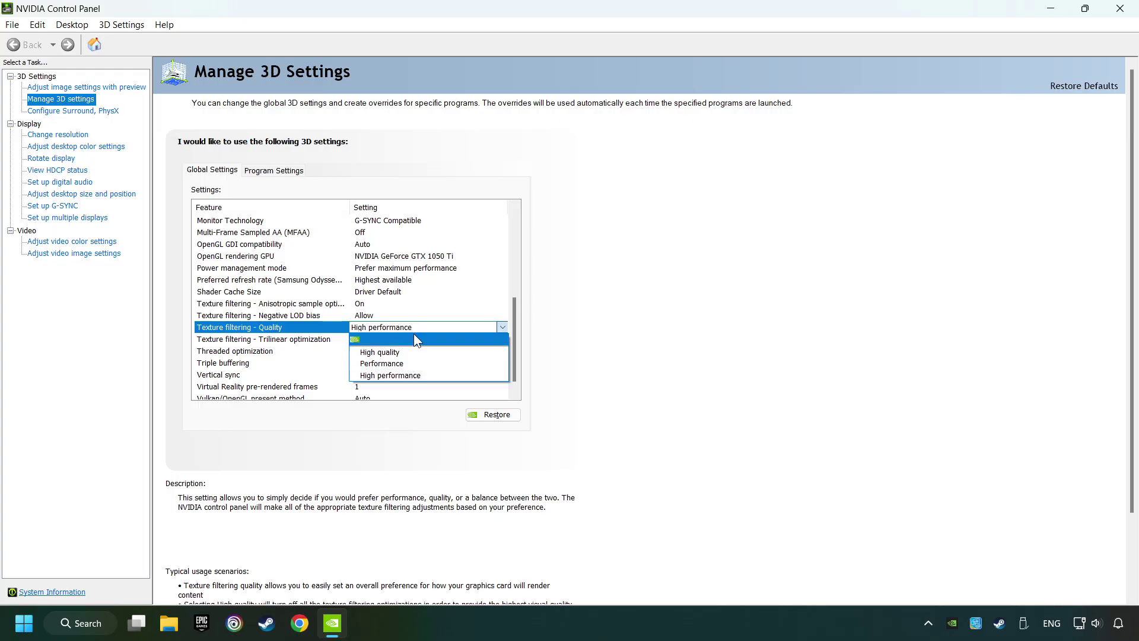
{"action": "left_click", "coordinate": [422, 375]}
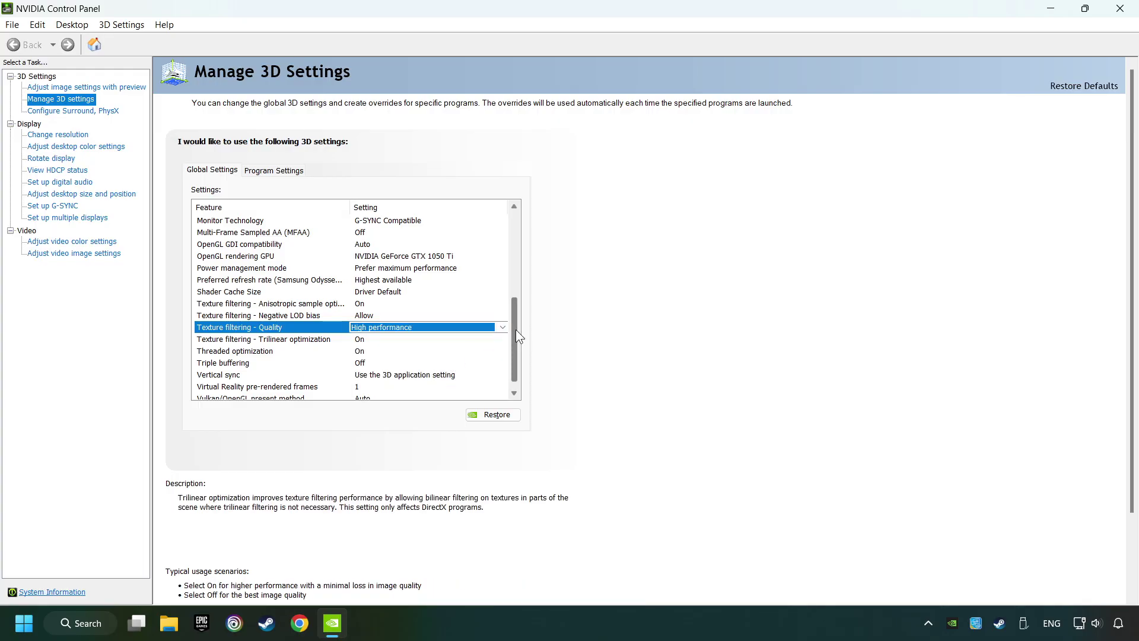
{"action": "scroll", "coordinate": [517, 331], "scroll_direction": "down", "scroll_amount": 1}
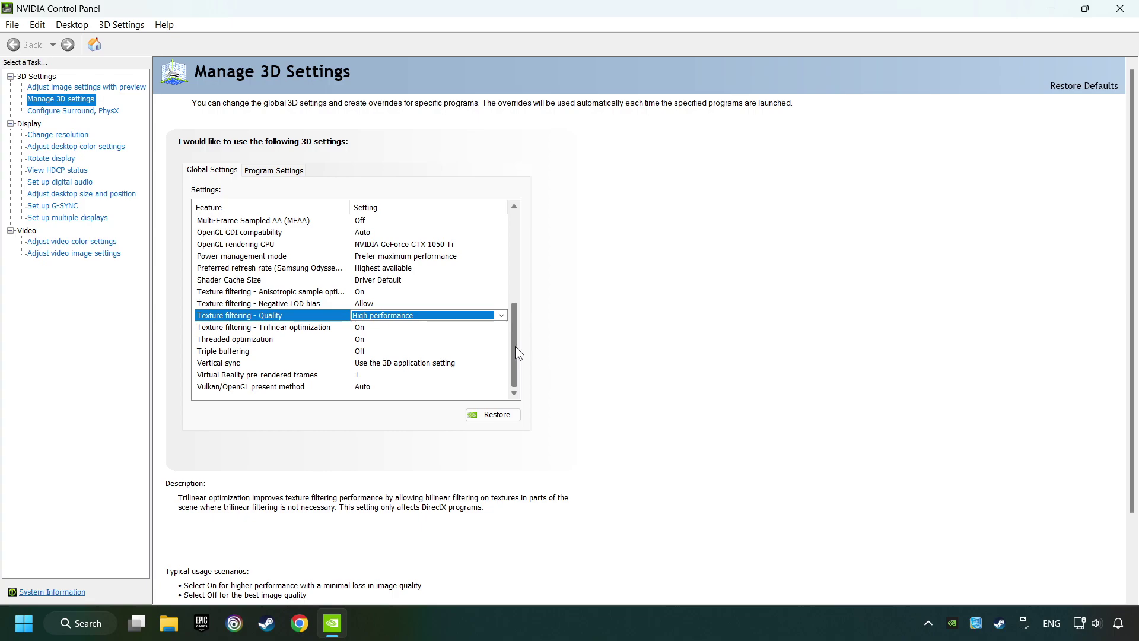
Turn Vertical sync Off and apply the global 3D settings
{"action": "left_click", "coordinate": [391, 363]}
{"action": "left_click", "coordinate": [391, 363]}
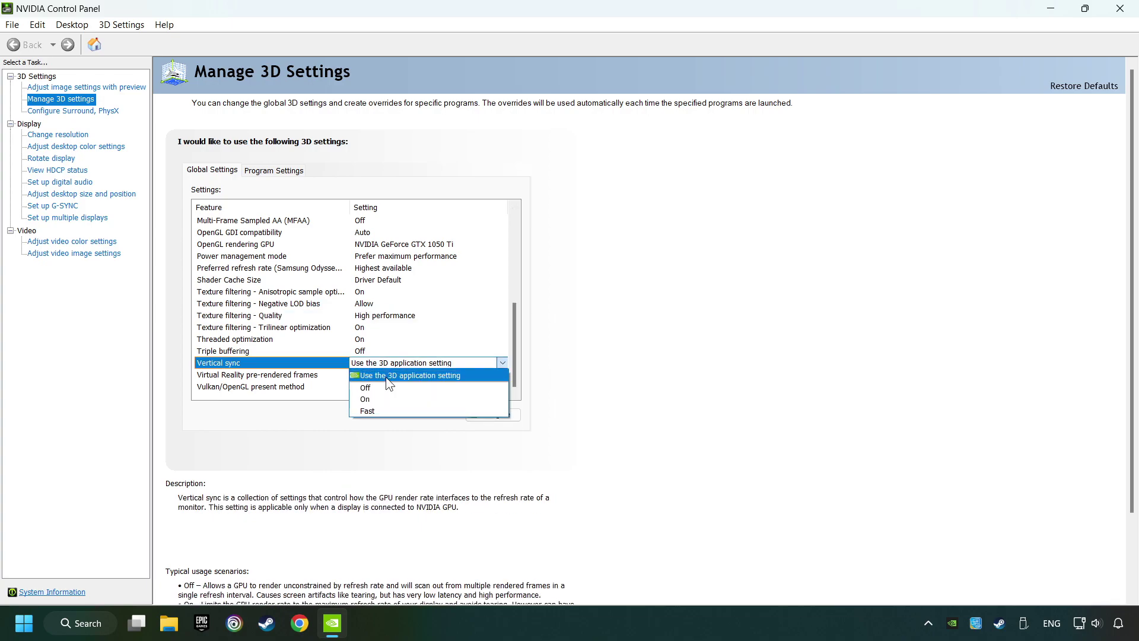
{"action": "left_click", "coordinate": [396, 387]}
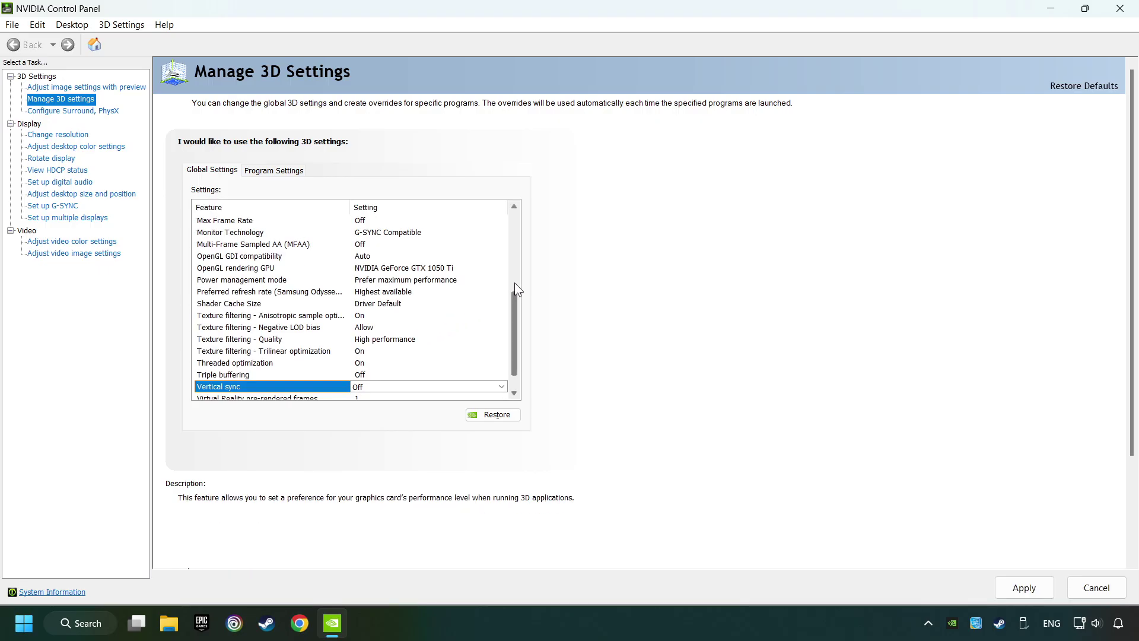
{"action": "scroll", "coordinate": [517, 297], "scroll_direction": "down", "scroll_amount": 1}
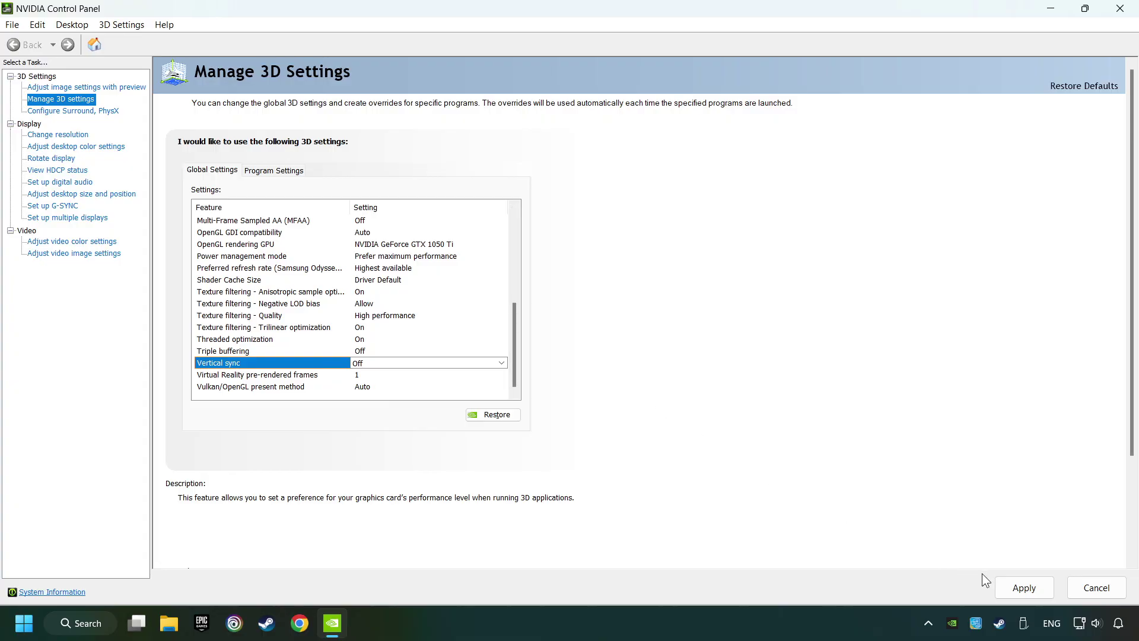
{"action": "left_click", "coordinate": [1017, 588]}
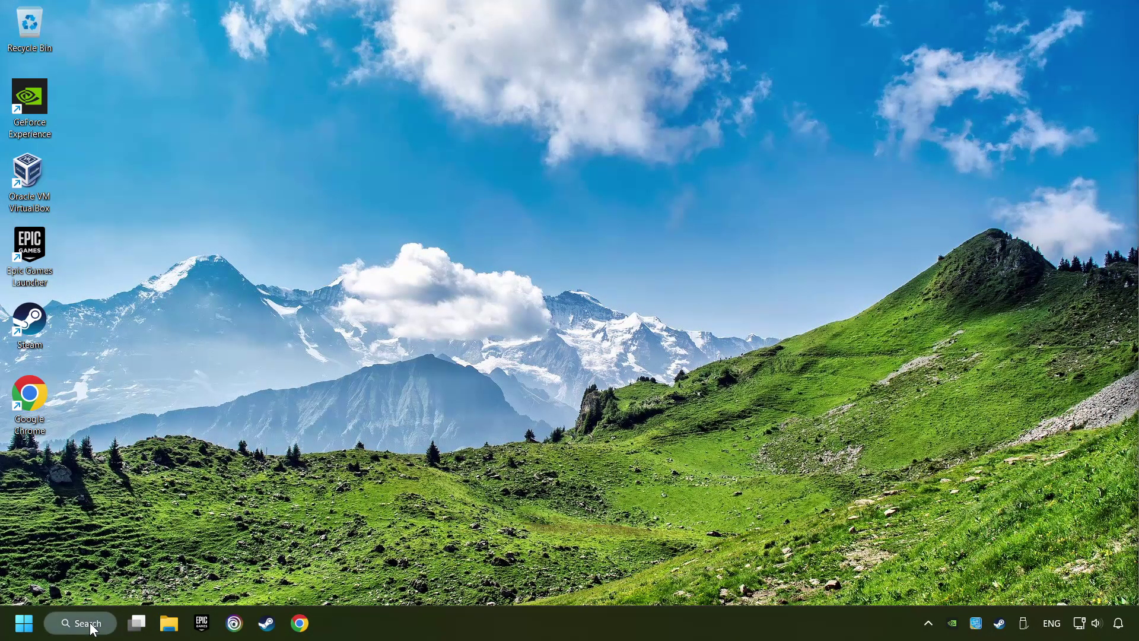
Launch System Configuration by searching 'msc'
{"action": "left_click", "coordinate": [83, 623]}
{"action": "type", "text": "msc"}
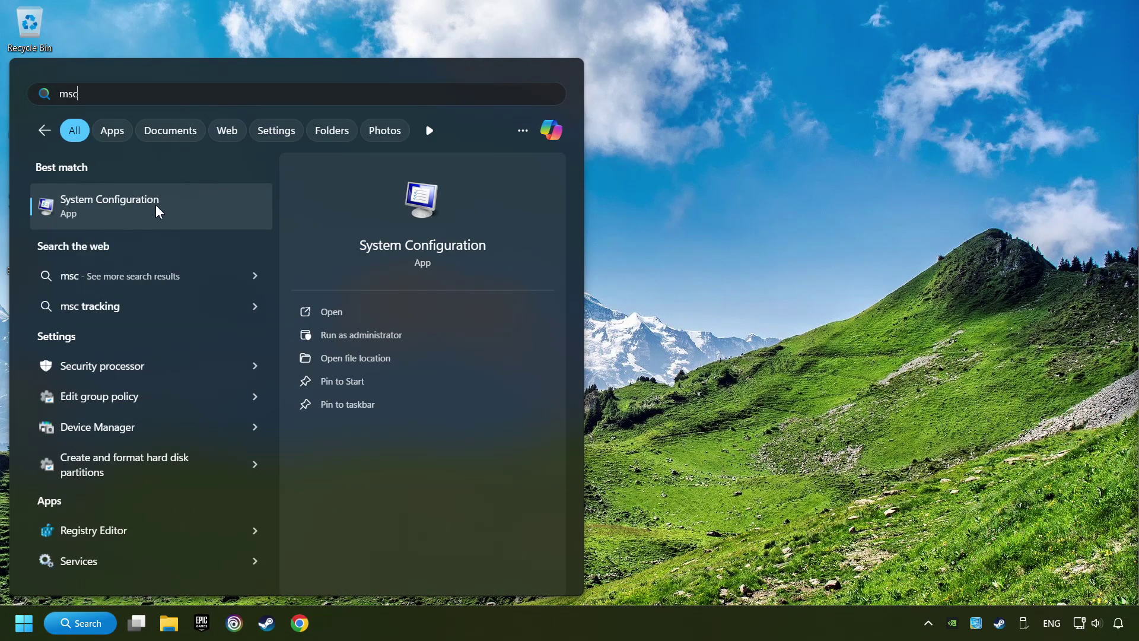
{"action": "left_click", "coordinate": [236, 202]}
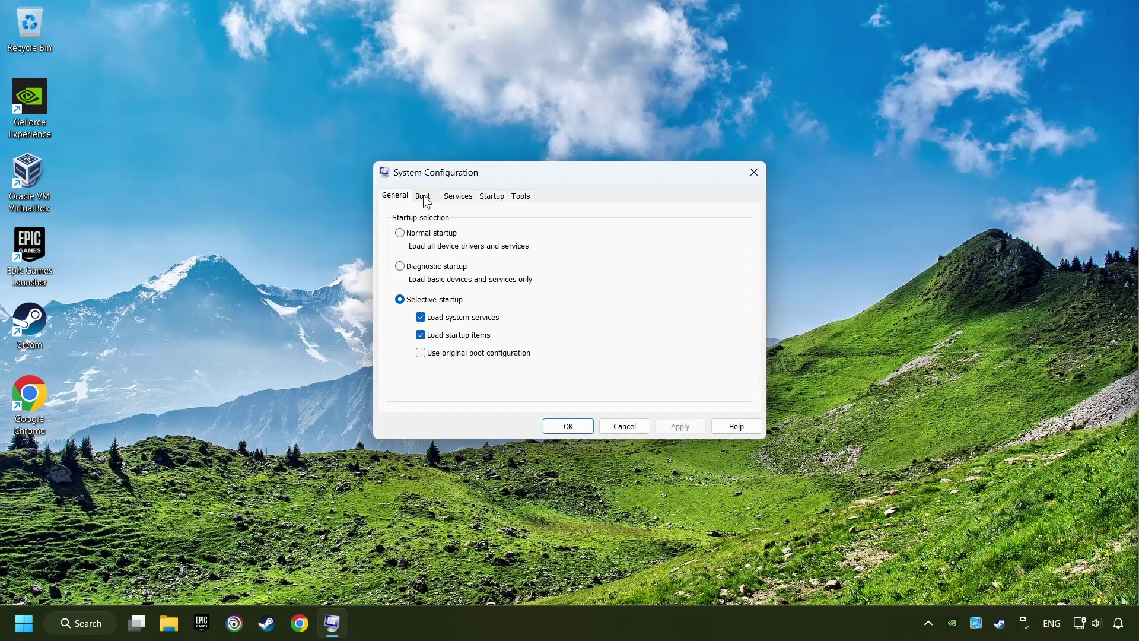
Set the boot's advanced options to 8 processors and apply the change
{"action": "left_click", "coordinate": [430, 197]}
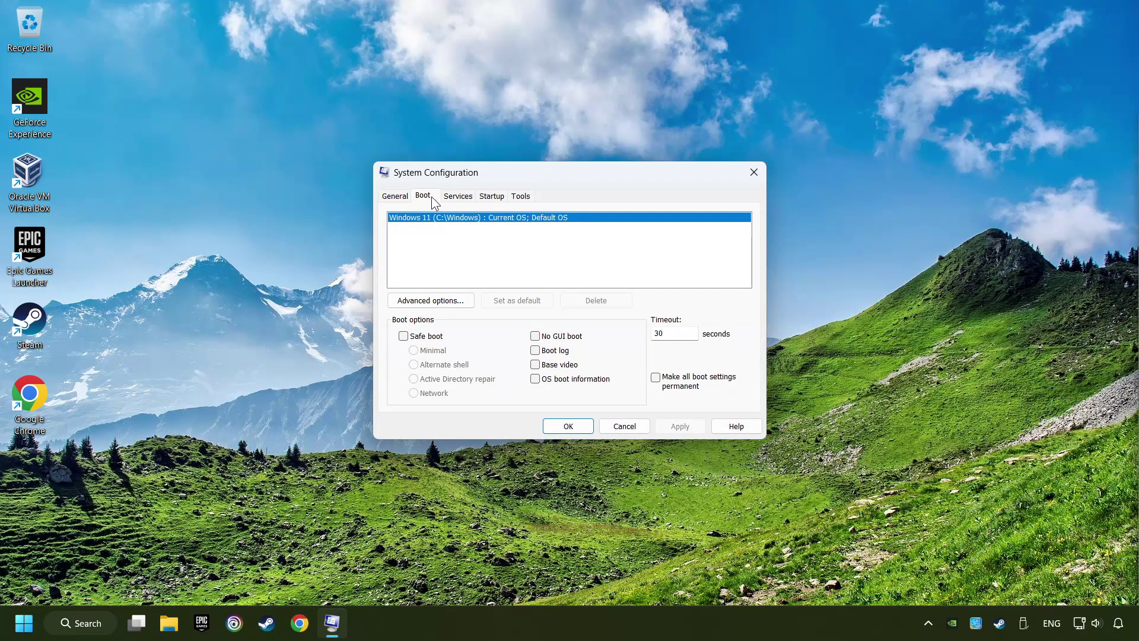
{"action": "left_click", "coordinate": [444, 301]}
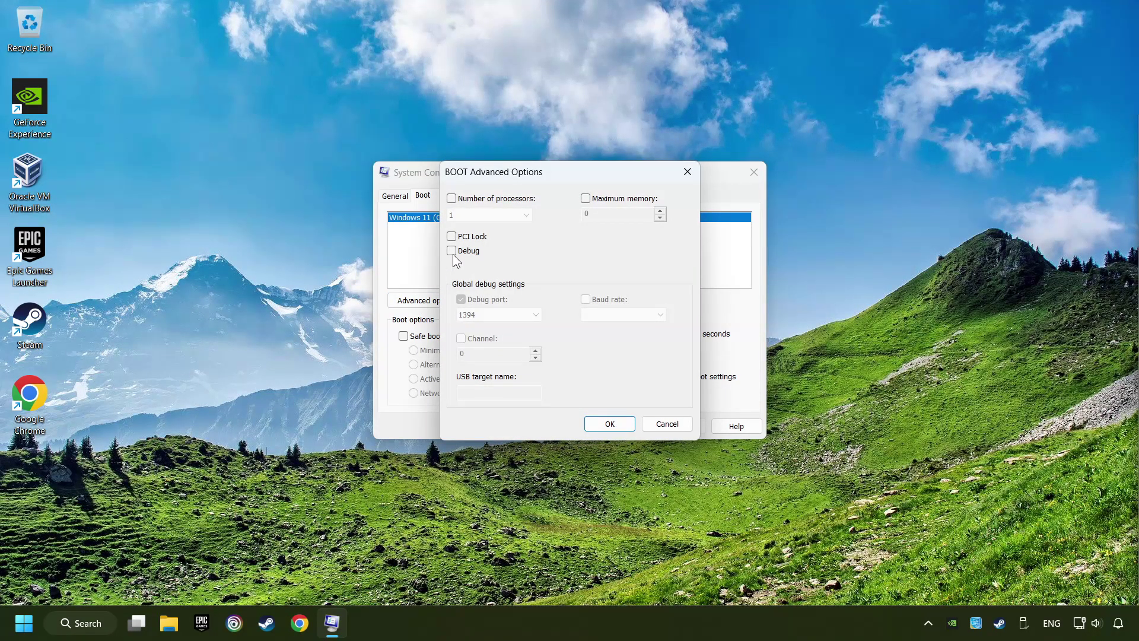
{"action": "left_click", "coordinate": [452, 198]}
{"action": "left_click", "coordinate": [489, 212]}
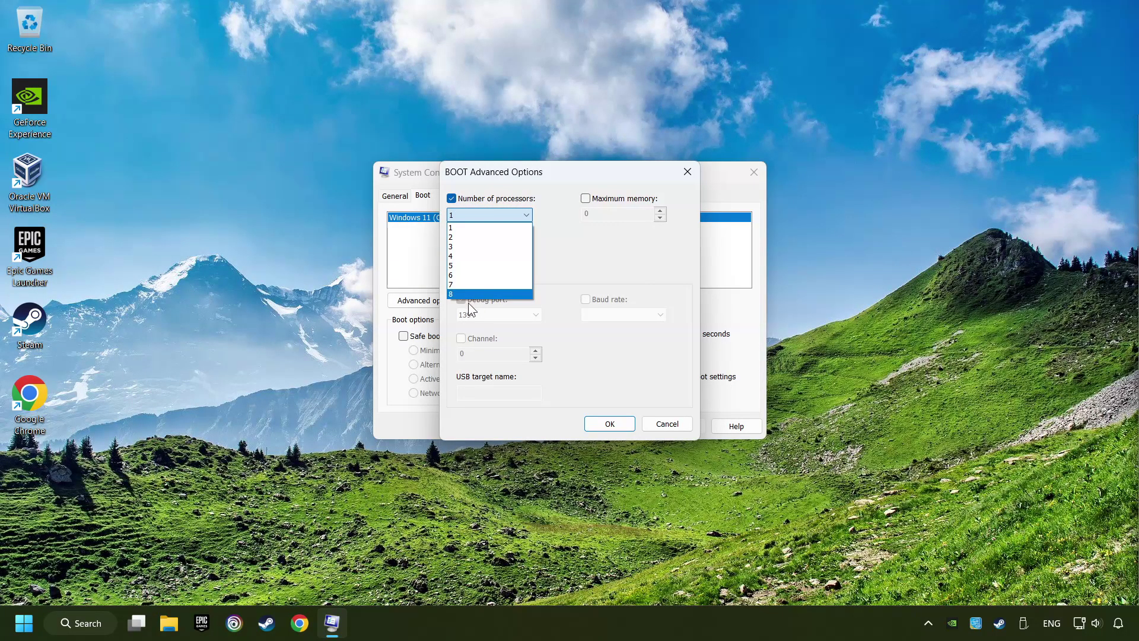
{"action": "left_click", "coordinate": [505, 294]}
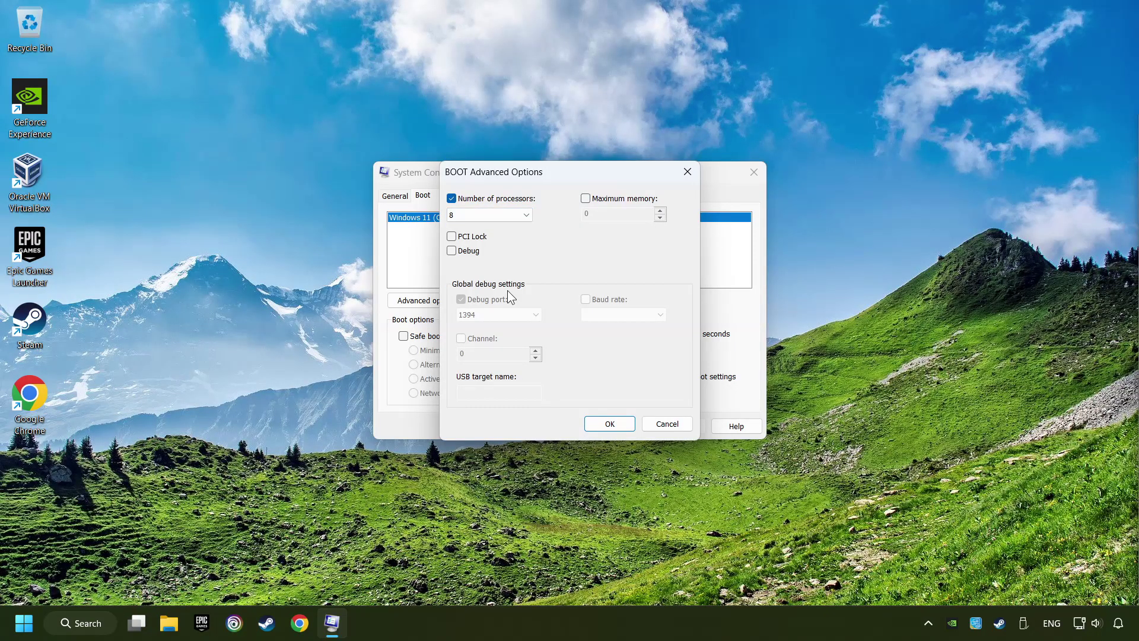
{"action": "left_click", "coordinate": [610, 425]}
{"action": "left_click", "coordinate": [681, 427]}
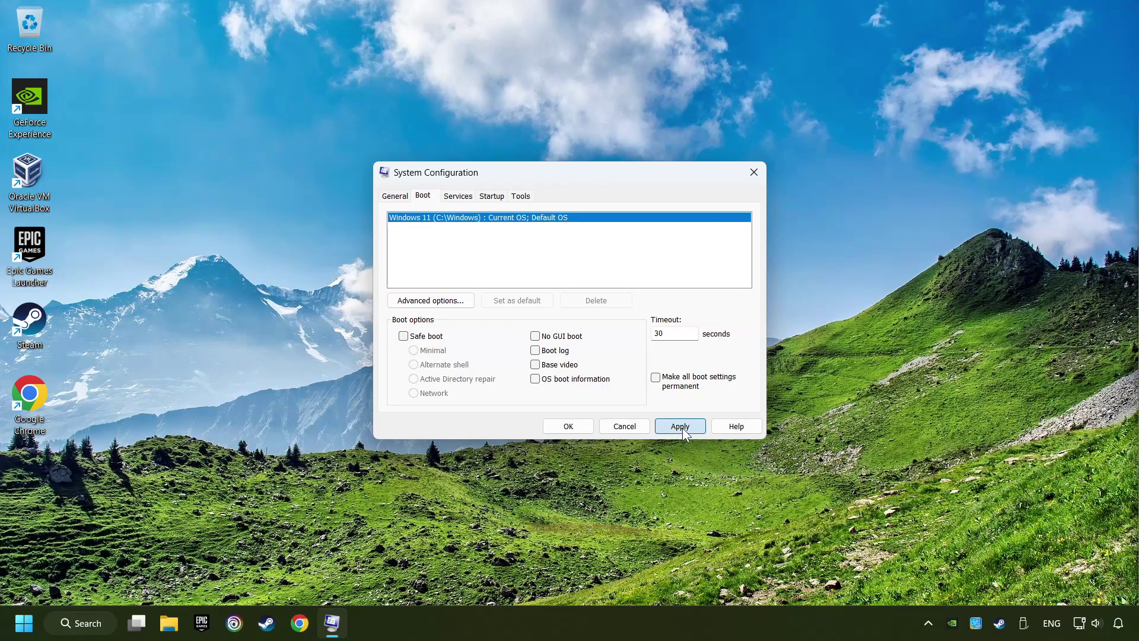
{"action": "left_click", "coordinate": [570, 427]}
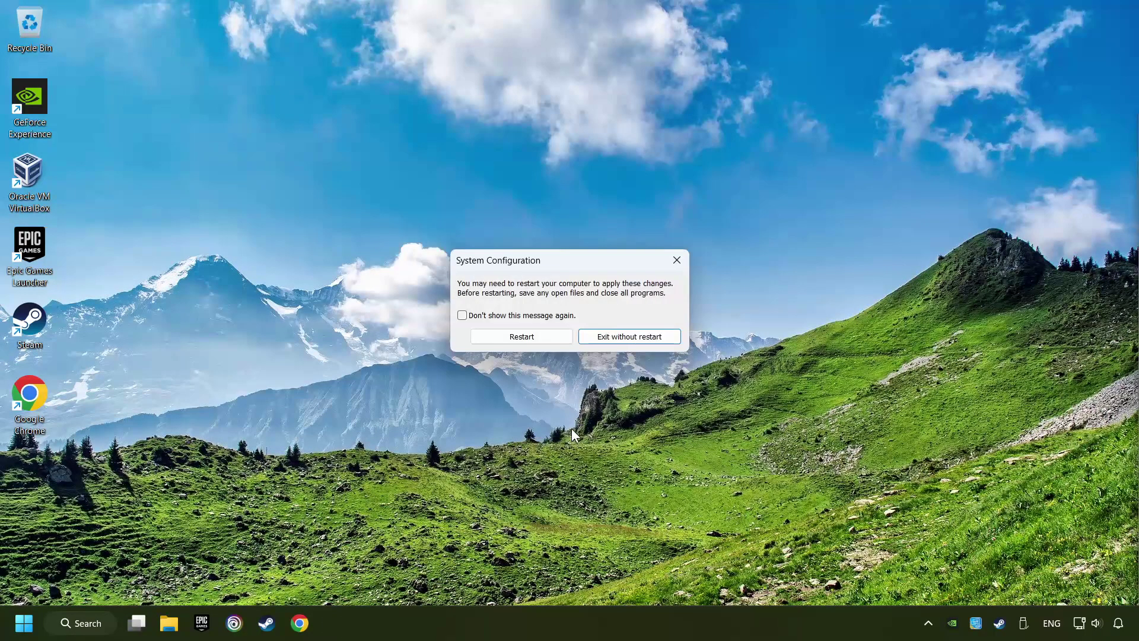
Exit without restarting and bring up the Windows appearance and performance settings via a 'performance' search
{"action": "left_click", "coordinate": [639, 339]}
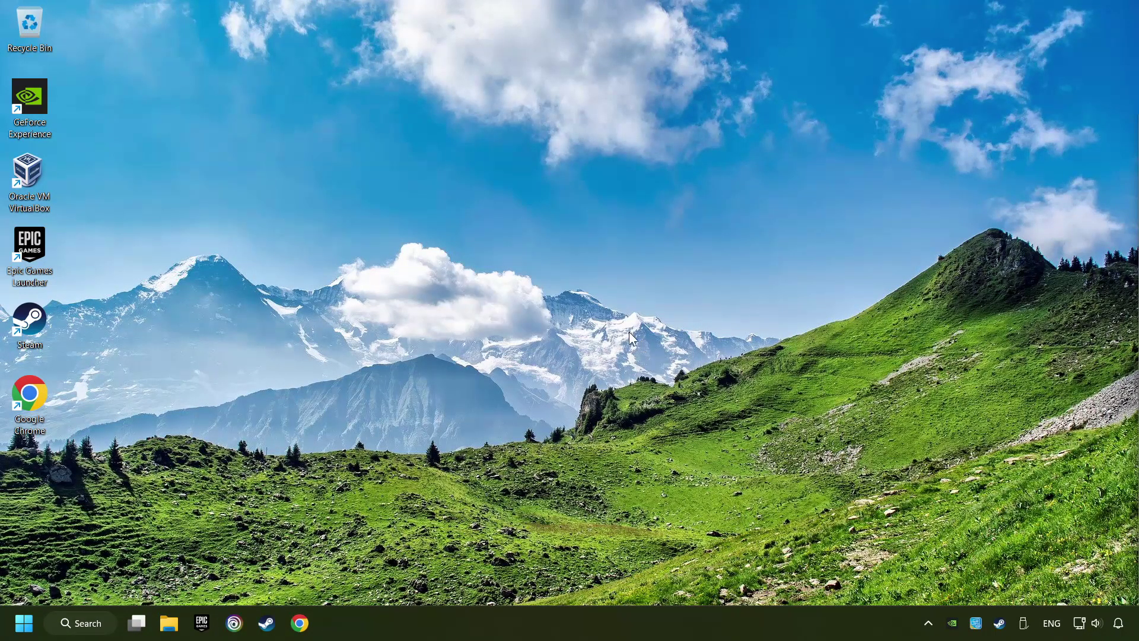
{"action": "left_click", "coordinate": [93, 631]}
{"action": "type", "text": "per"}
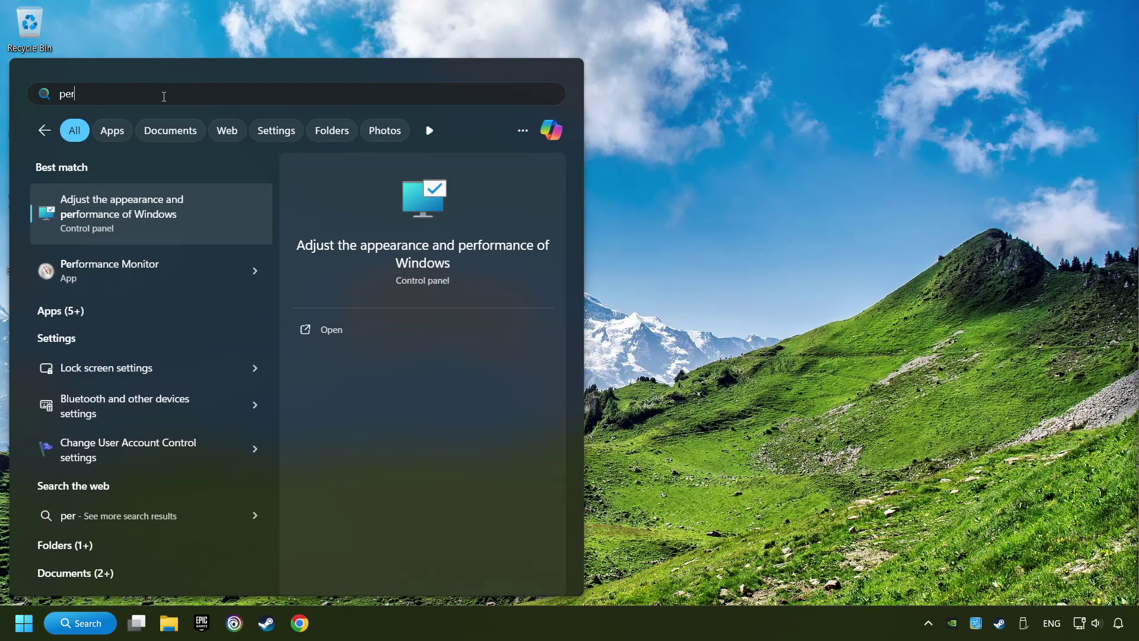
{"action": "type", "text": "formance"}
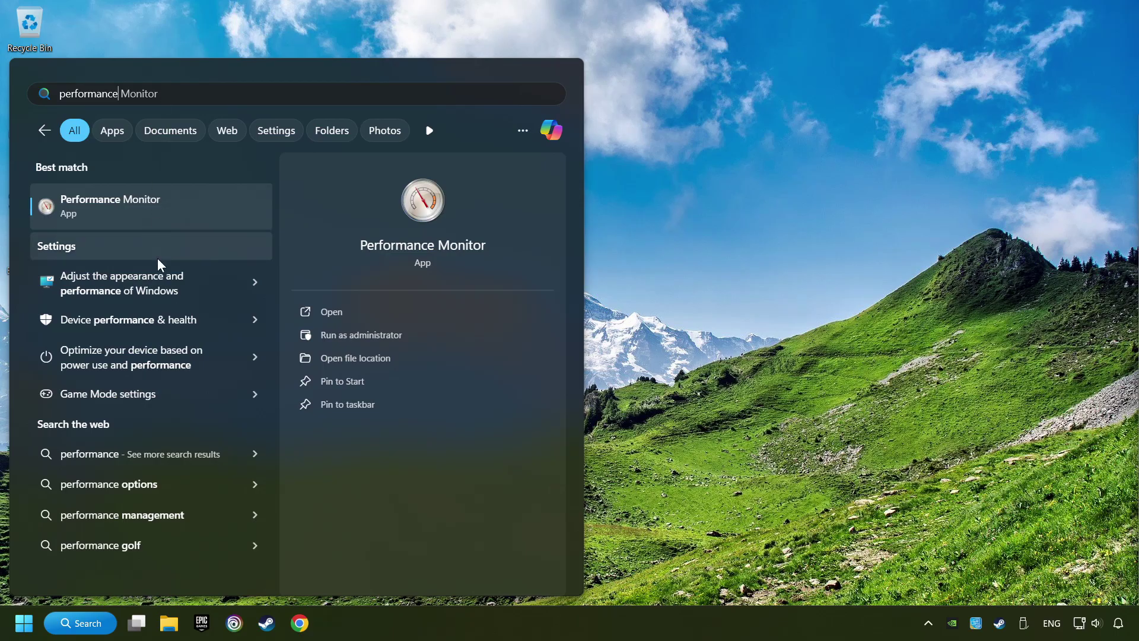
{"action": "left_click", "coordinate": [203, 284]}
Set visual effects to Adjust for best performance and apply it
{"action": "left_click_drag", "start_coordinate": [148, 37], "coordinate": [543, 91]}
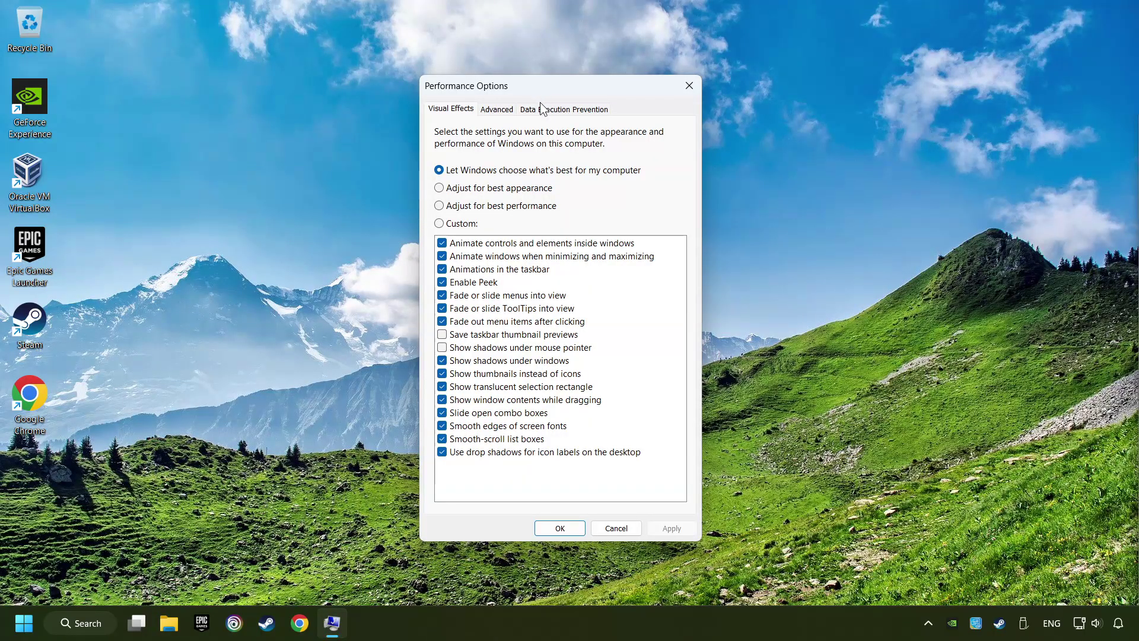
{"action": "left_click", "coordinate": [439, 205]}
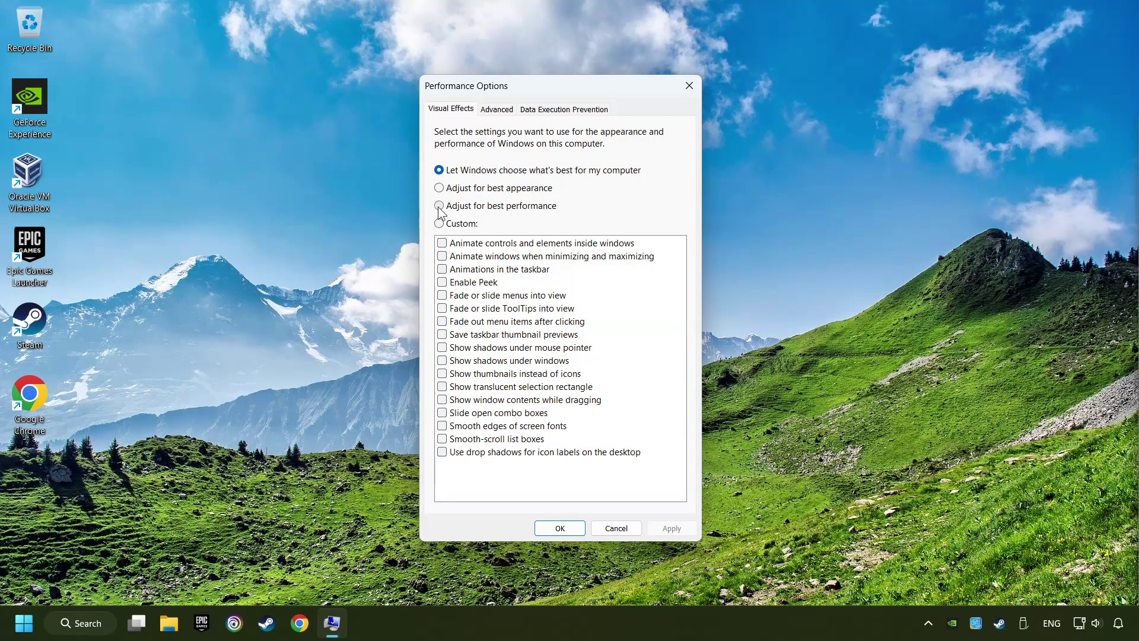
{"action": "left_click", "coordinate": [439, 206]}
{"action": "left_click", "coordinate": [668, 528]}
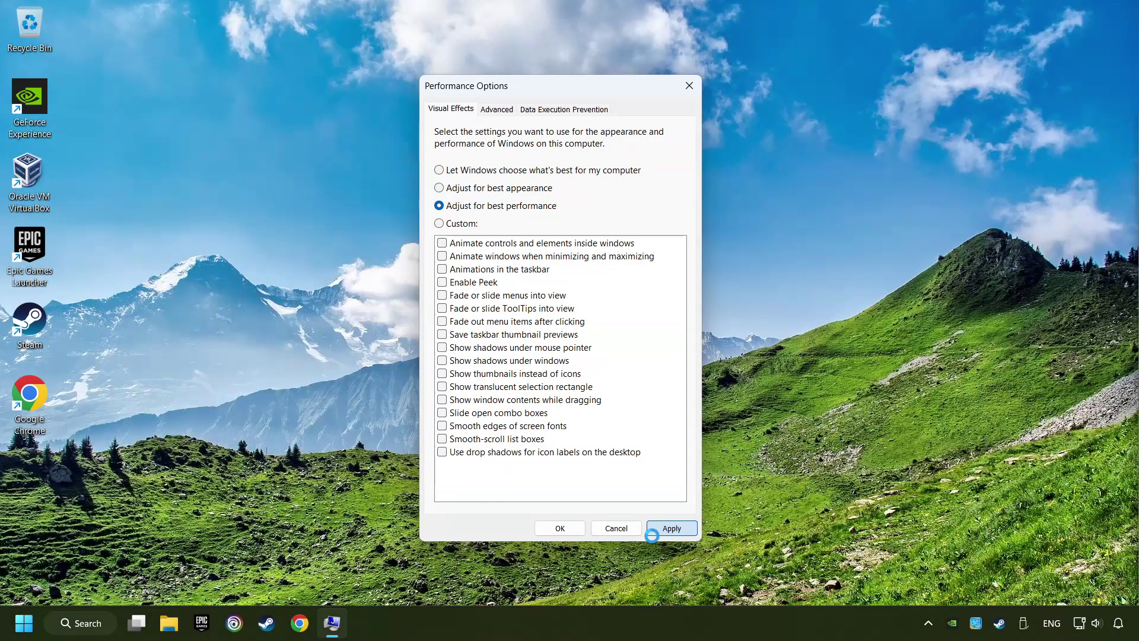
{"action": "left_click", "coordinate": [549, 528]}
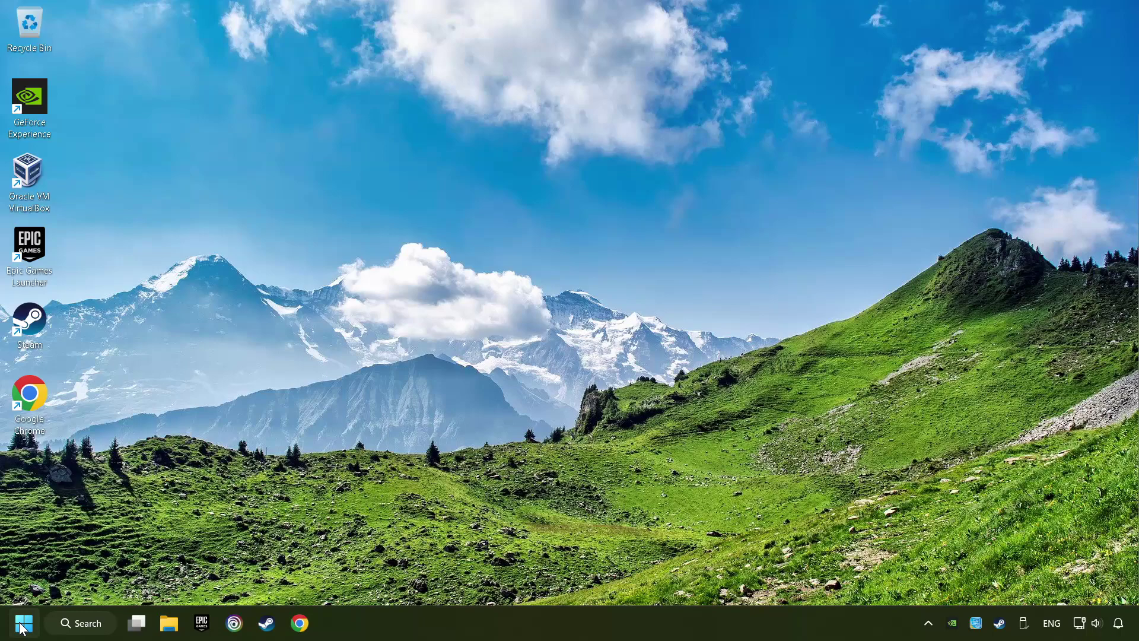